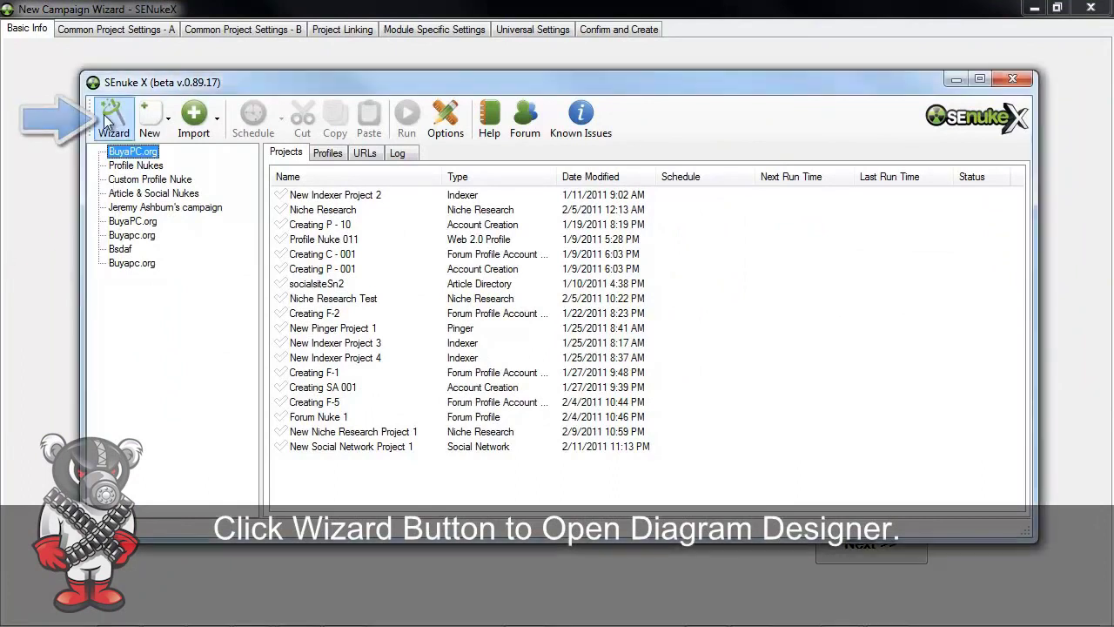
# Open the campaign wizard, keep the number of profiles at 1, and proceed to Common Project Settings - A.
pyautogui.click(104, 114)
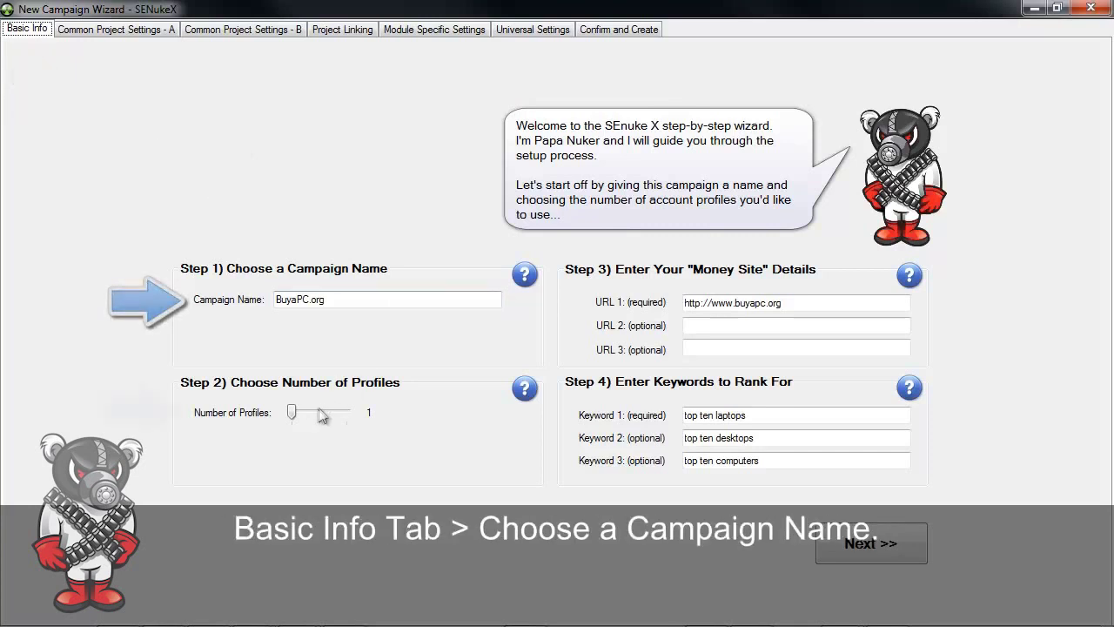
pyautogui.moveTo(296, 416)
pyautogui.mouseDown()
pyautogui.moveTo(355, 419)
pyautogui.moveTo(294, 416)
pyautogui.mouseUp()
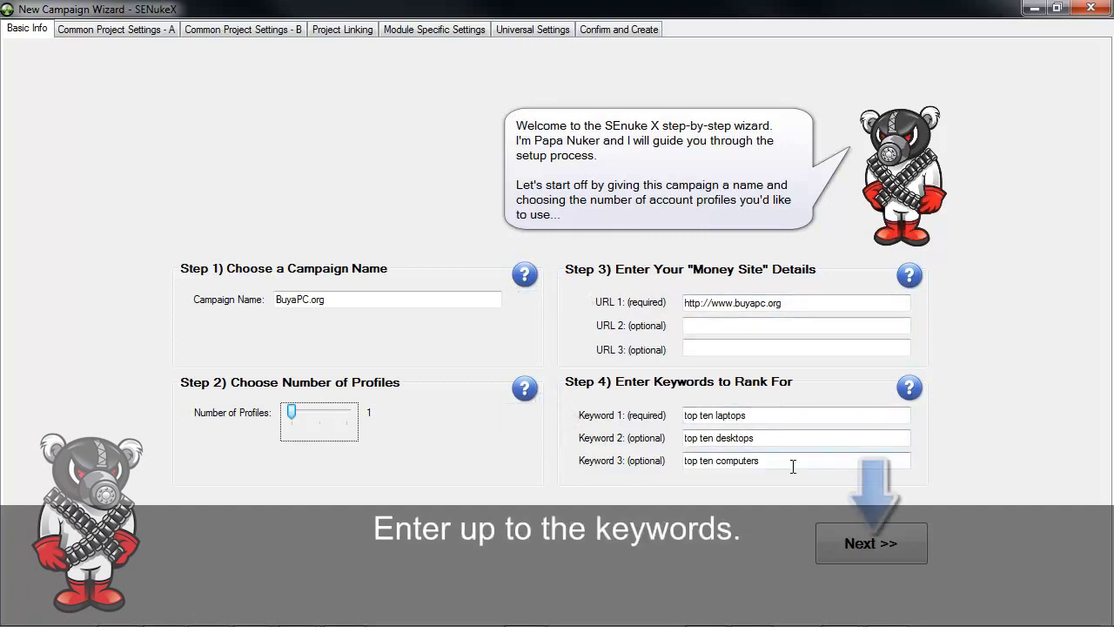
pyautogui.click(870, 543)
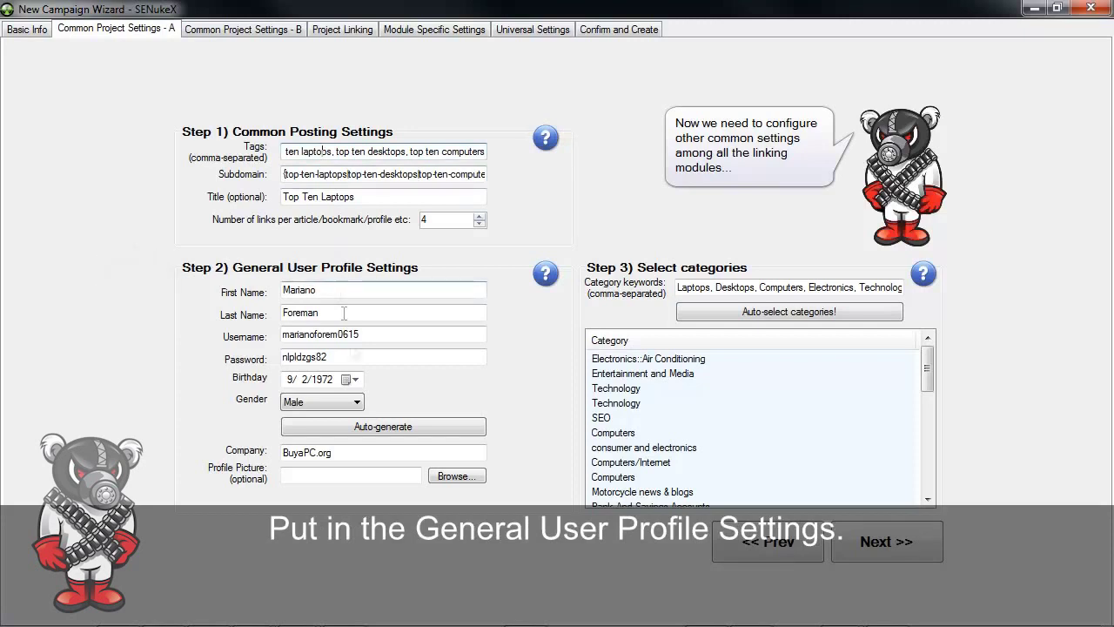
# Auto-generate the general user profile details and enter BuyaPC.org as the company.
pyautogui.click(381, 427)
pyautogui.click(381, 427)
pyautogui.click(381, 427)
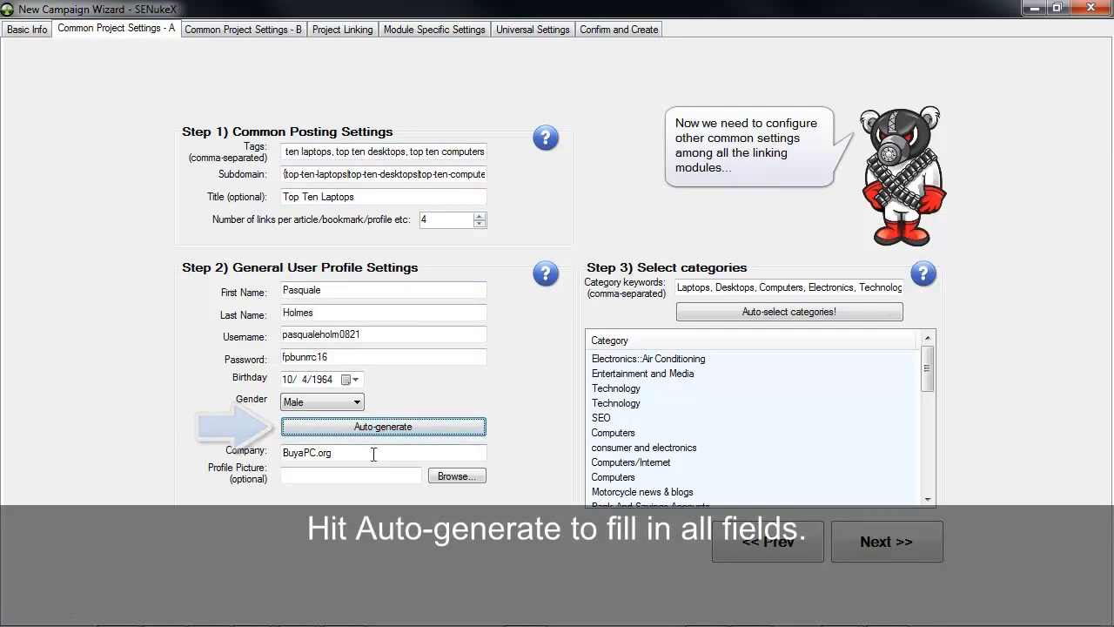
pyautogui.moveTo(373, 454); pyautogui.dragTo(204, 488)
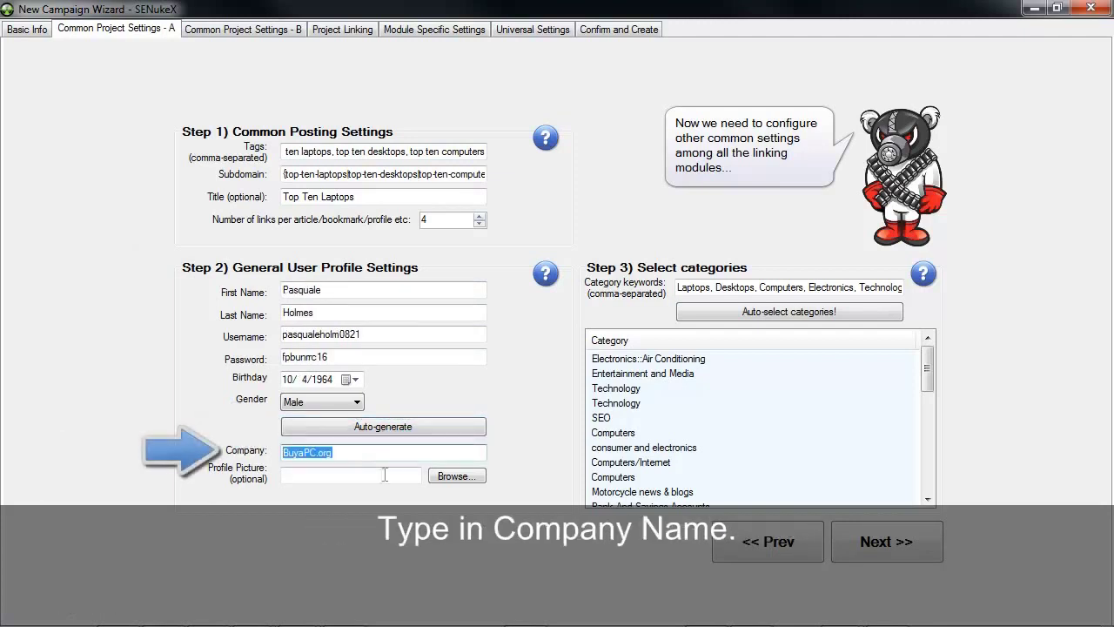
pyautogui.write('BuyaPC.org')
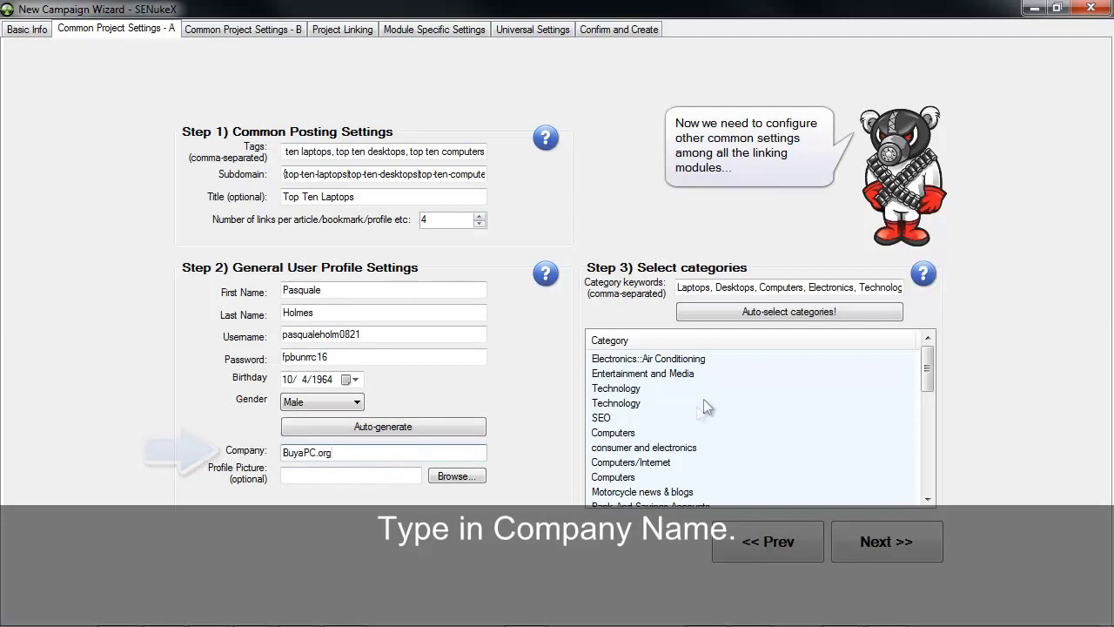
# Auto-select the categories from the category keywords and continue to Common Project Settings - B.
pyautogui.moveTo(696, 287); pyautogui.dragTo(630, 283)
pyautogui.click(777, 315)
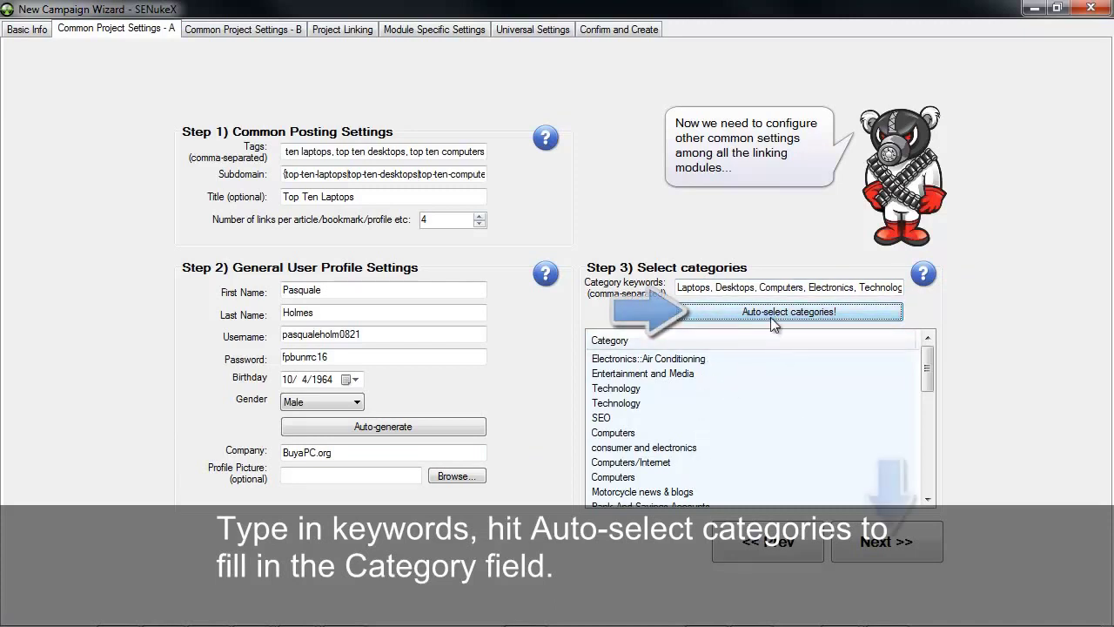
pyautogui.click(870, 548)
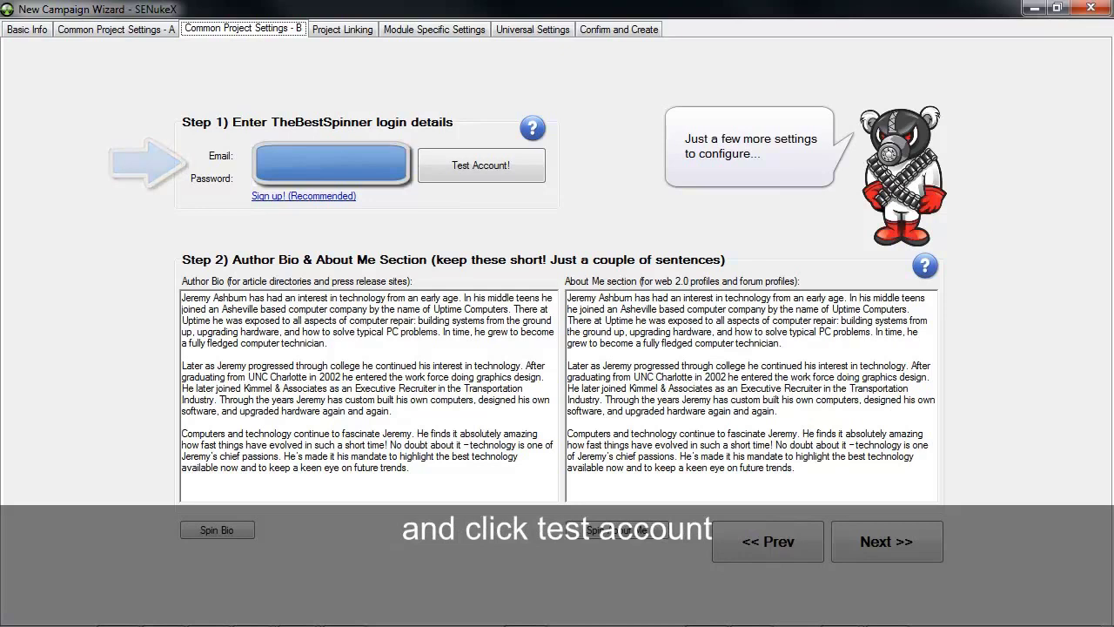
# Test the TheBestSpinner account login, dismiss the notification, and continue to Project Linking.
pyautogui.click(454, 167)
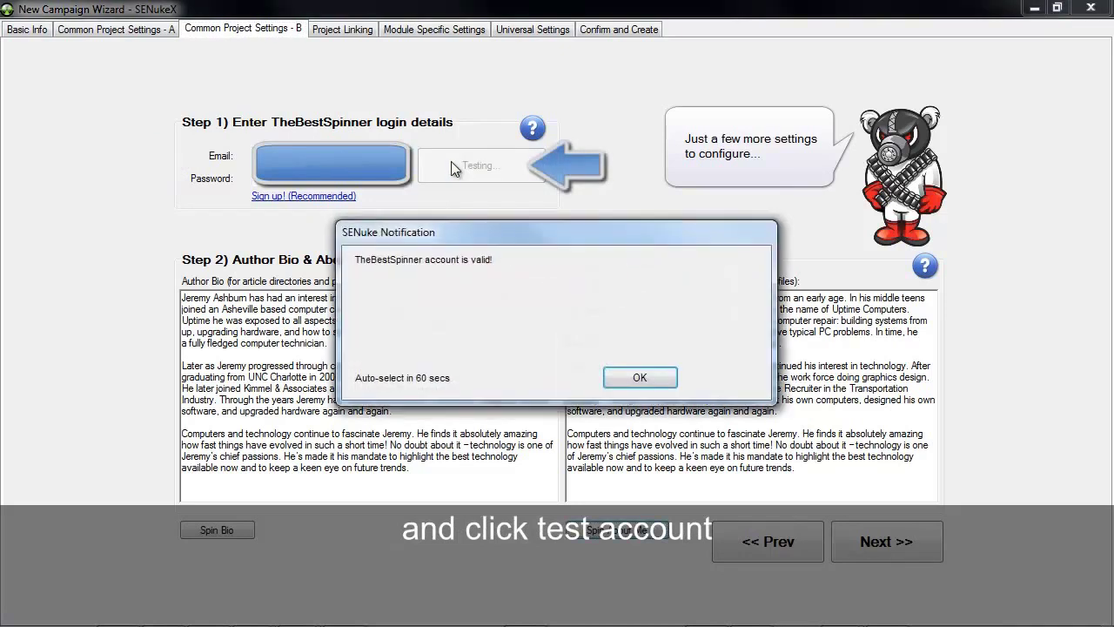
pyautogui.click(639, 378)
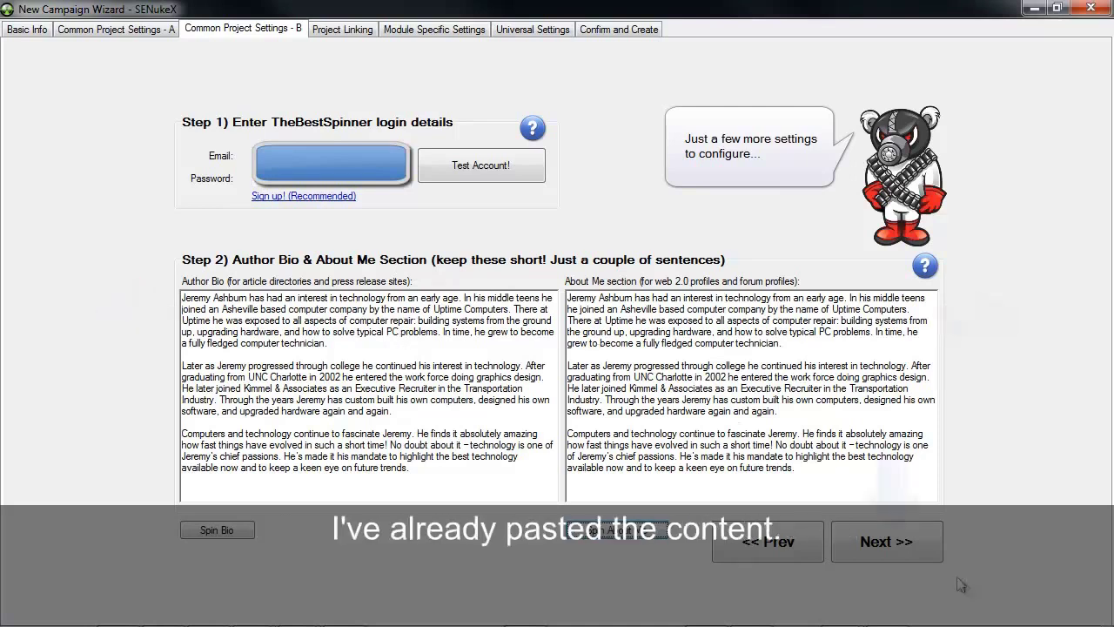
pyautogui.click(887, 554)
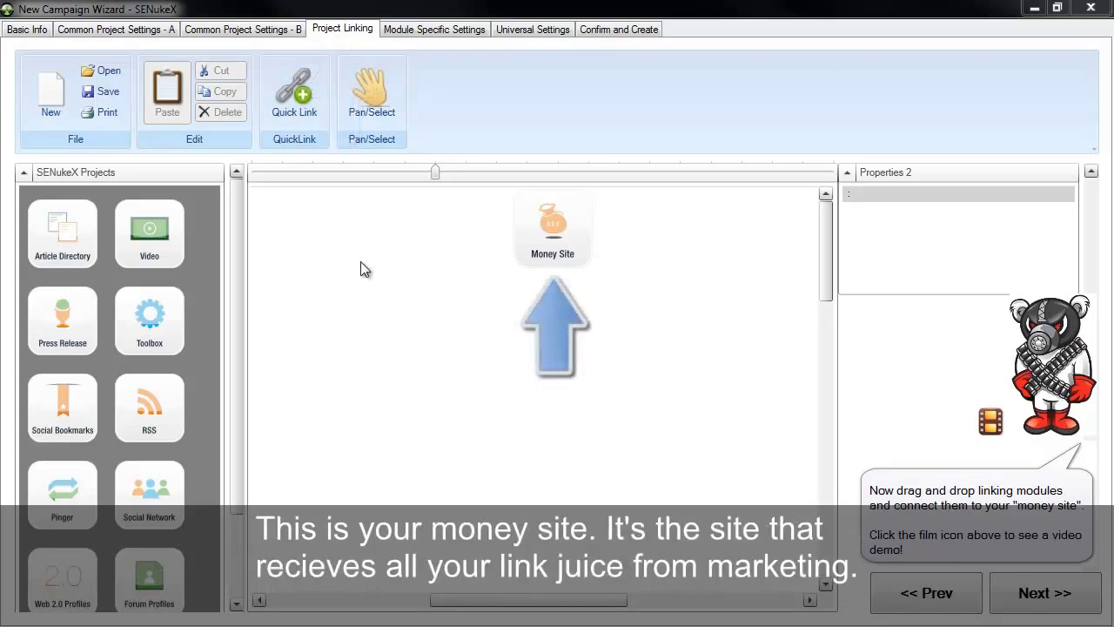
# Place a Social Network module below the Money Site and a Social Bookmarks module beneath it.
pyautogui.click(579, 254)
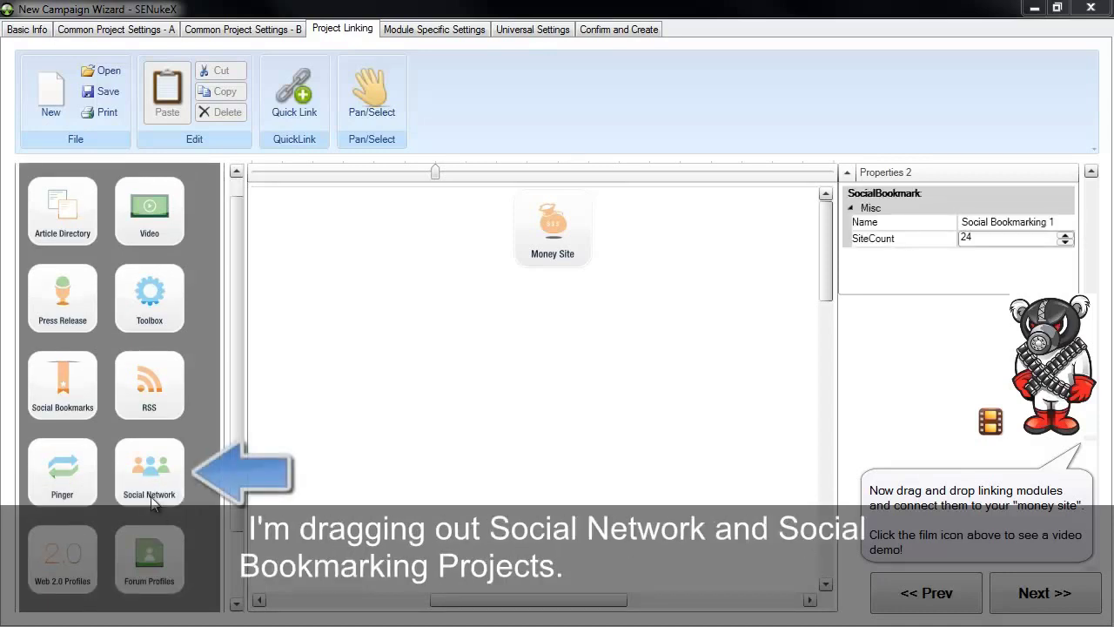
pyautogui.moveTo(149, 474); pyautogui.dragTo(549, 383)
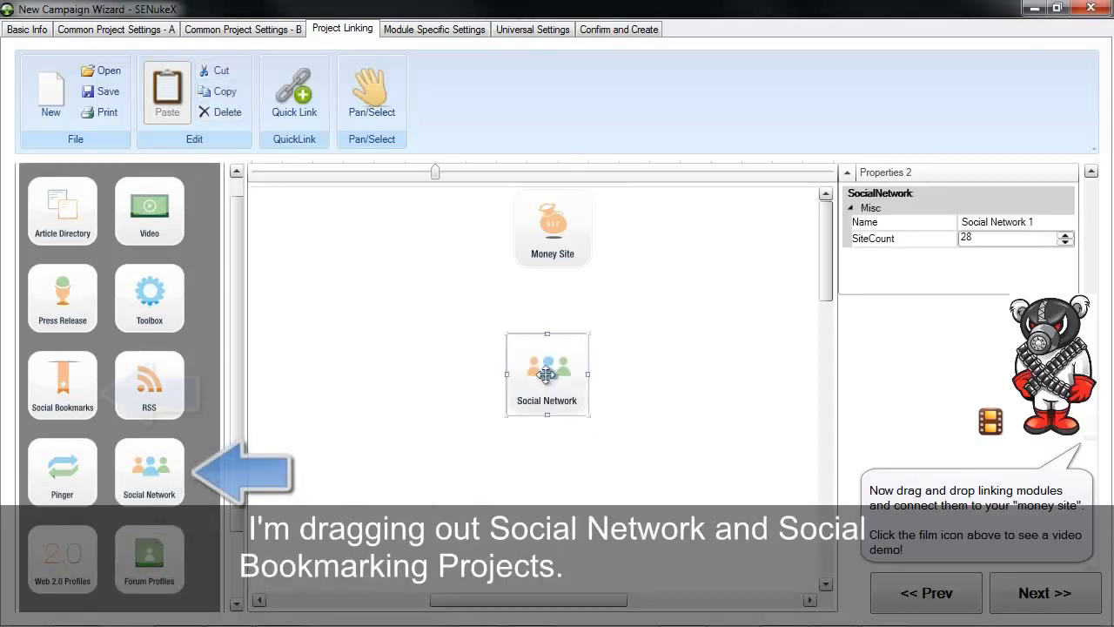
pyautogui.moveTo(65, 384); pyautogui.dragTo(543, 533)
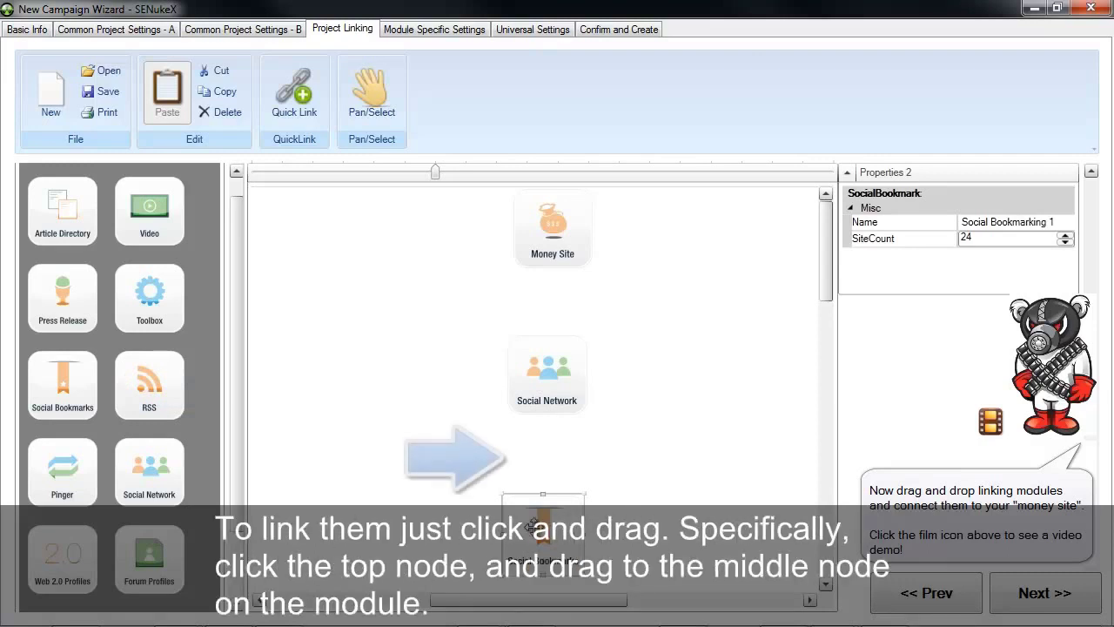
# Link the Social Bookmarks module to Social Network, and Social Network to the Money Site.
pyautogui.moveTo(544, 494)
pyautogui.mouseDown()
pyautogui.moveTo(544, 414)
pyautogui.moveTo(550, 421)
pyautogui.mouseUp()
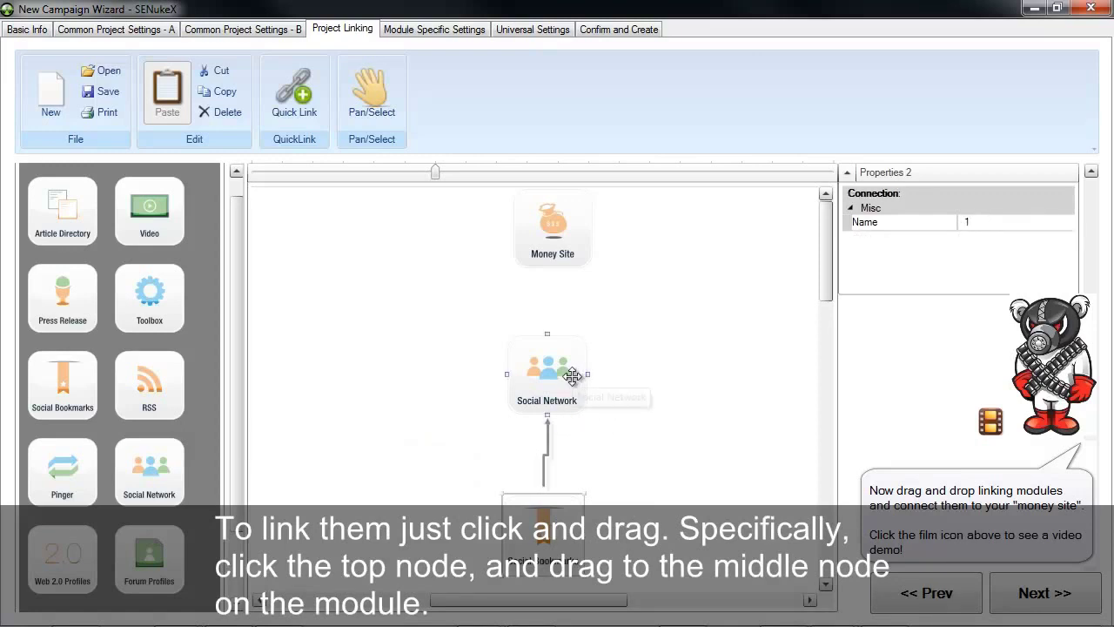
pyautogui.click(565, 389)
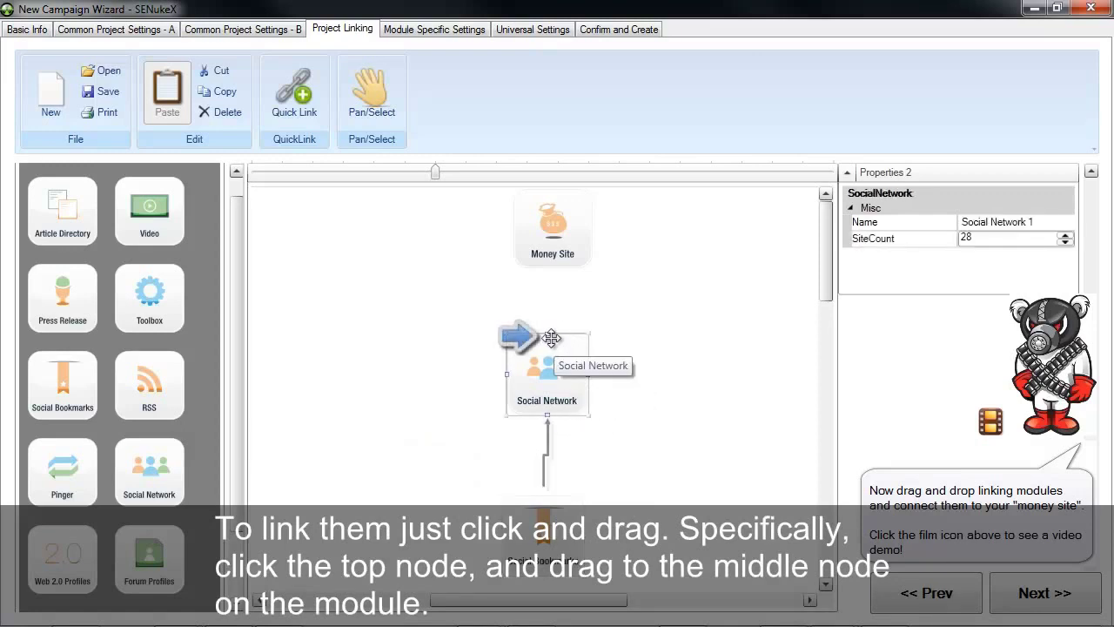
pyautogui.moveTo(548, 333); pyautogui.dragTo(554, 267)
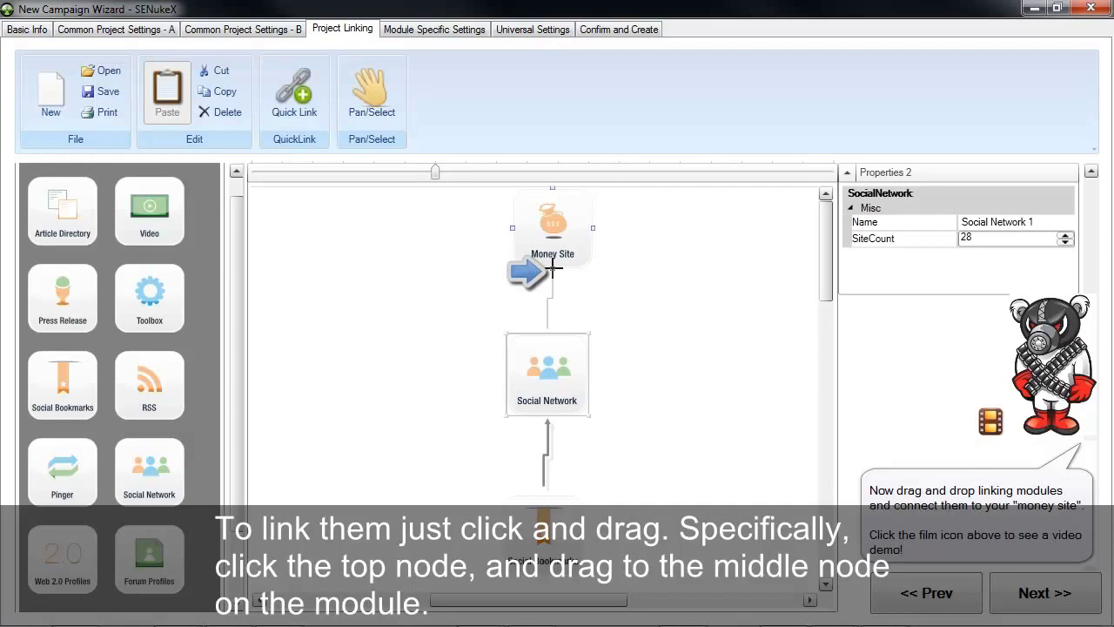
pyautogui.moveTo(552, 268); pyautogui.dragTo(553, 268)
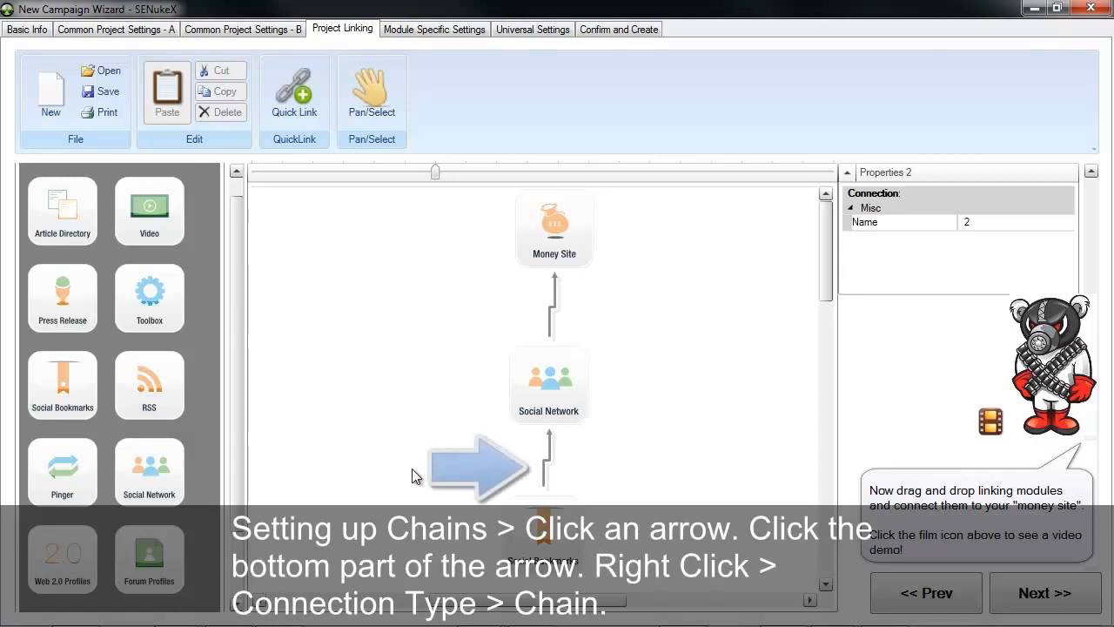
# Set the connection type between Social Bookmarks and Social Network to Chain.
pyautogui.click(546, 460)
pyautogui.rightClick(546, 460)
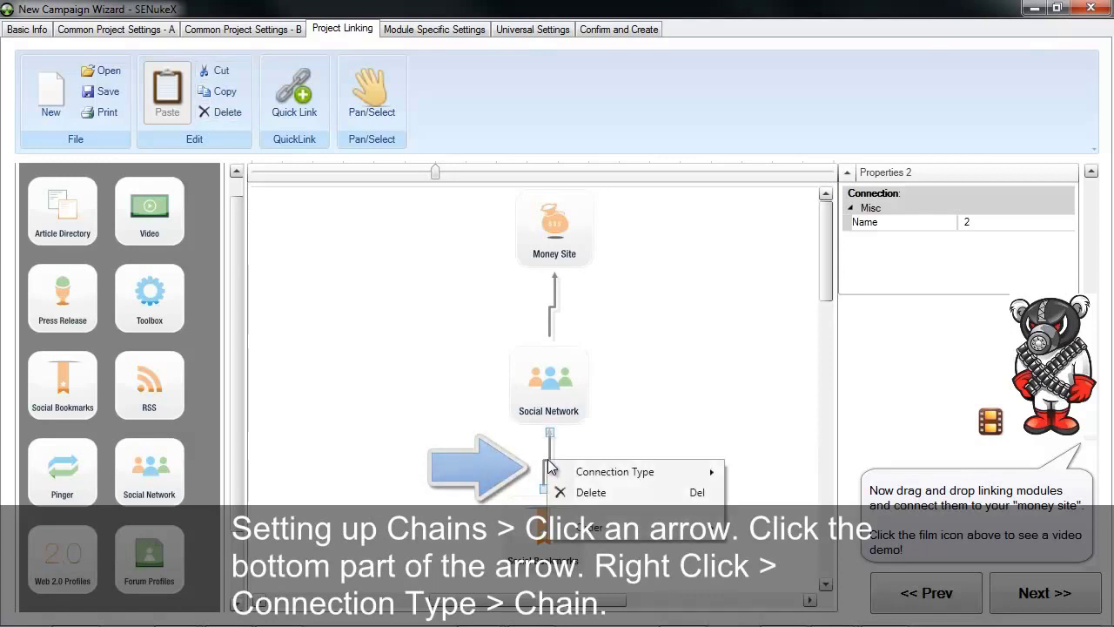
pyautogui.moveTo(581, 471)
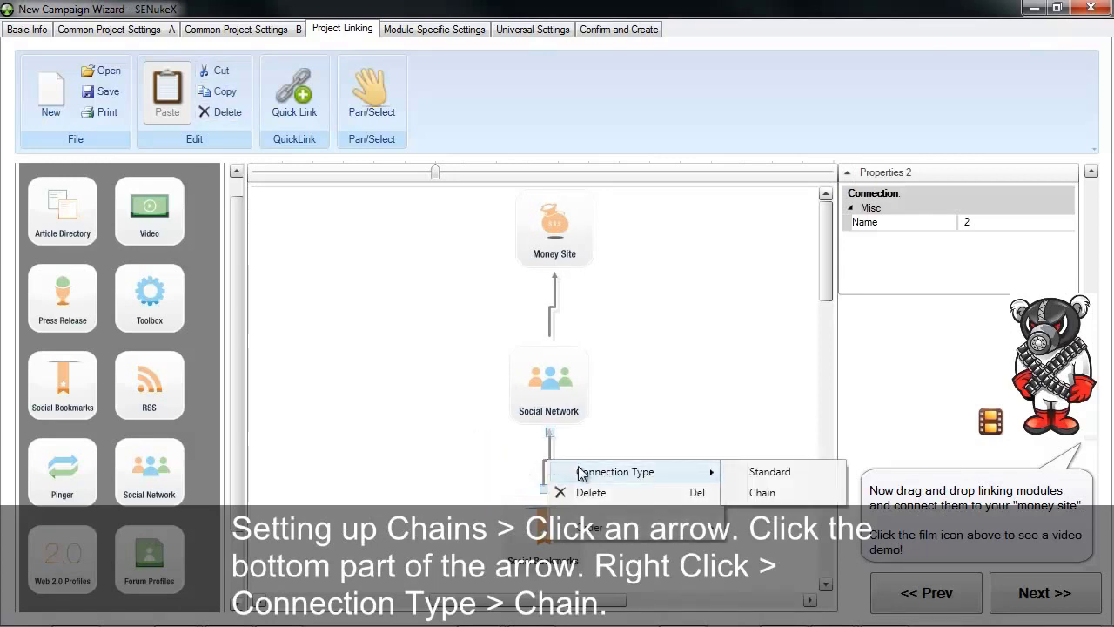
pyautogui.click(772, 494)
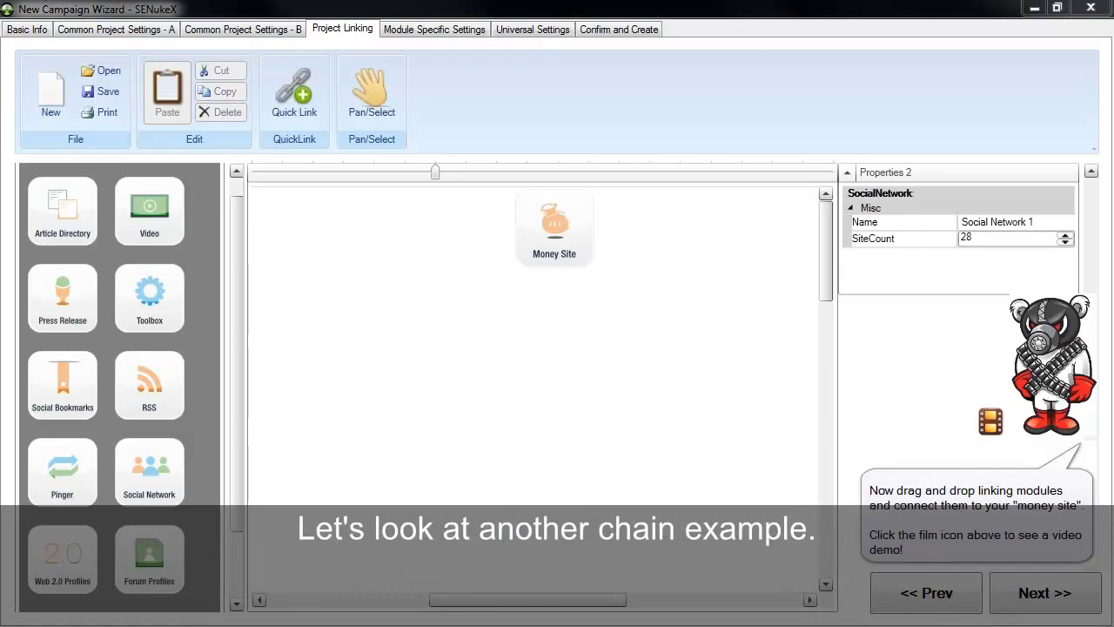
# Place two Social Bookmarks and two Social Network modules below the Money Site, and link the upper Social Bookmarks to the Money Site.
pyautogui.moveTo(61, 383); pyautogui.dragTo(387, 365)
pyautogui.moveTo(172, 493); pyautogui.dragTo(746, 379)
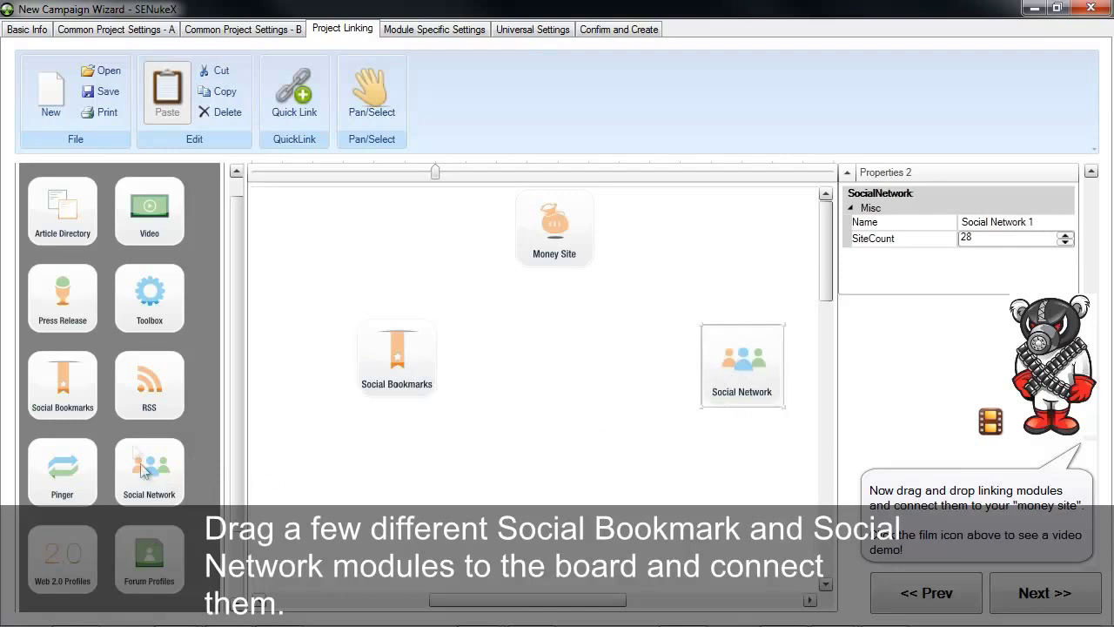
pyautogui.moveTo(83, 409); pyautogui.dragTo(426, 539)
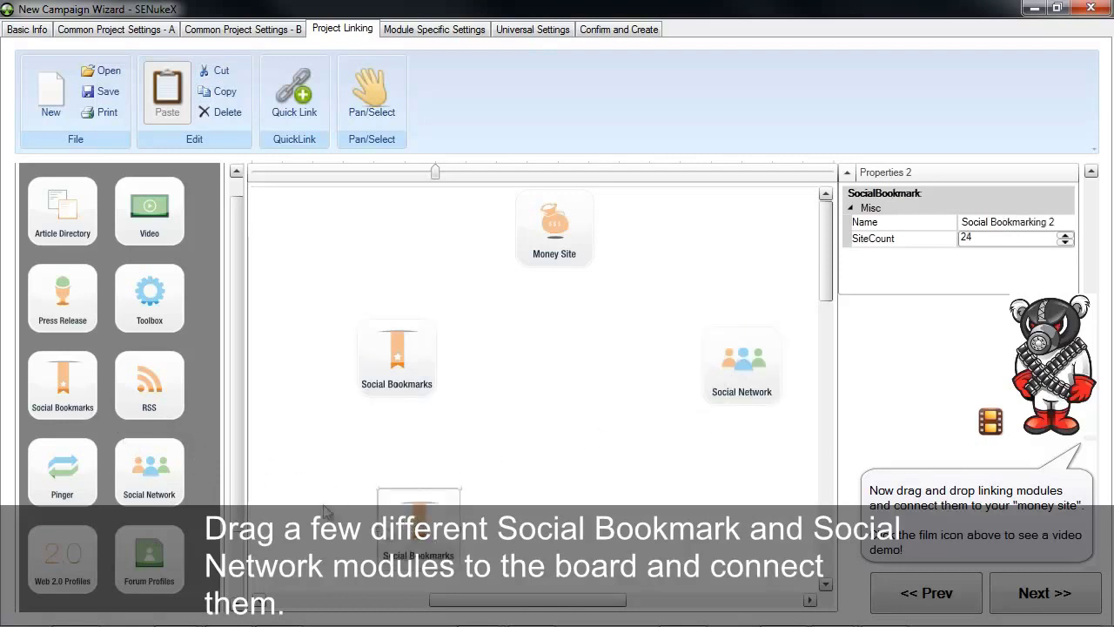
pyautogui.moveTo(719, 526); pyautogui.dragTo(719, 527)
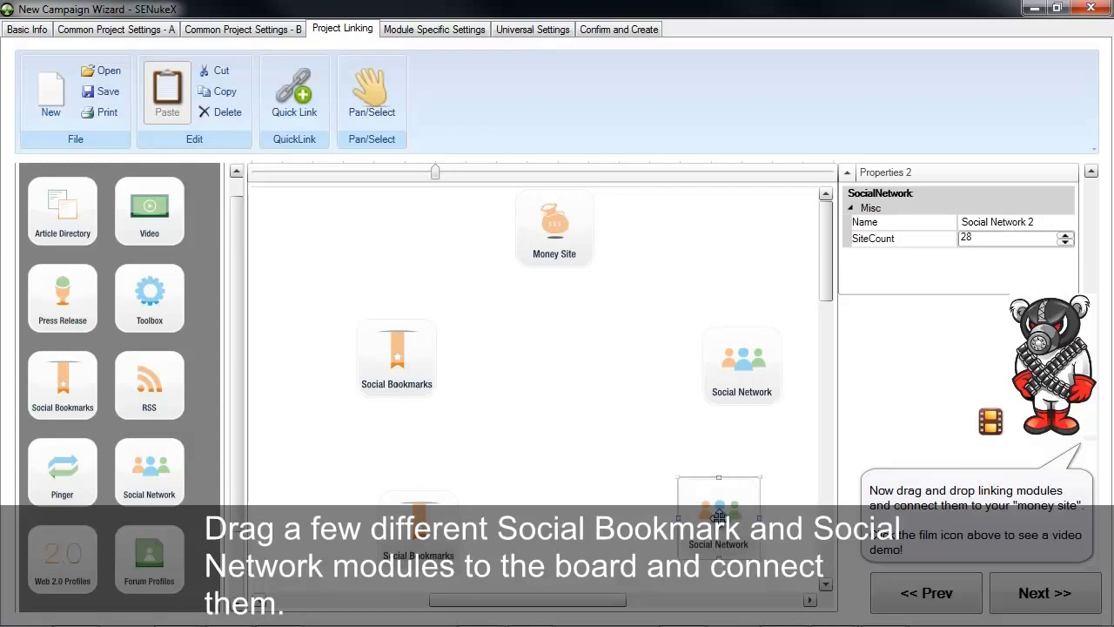
pyautogui.click(389, 320)
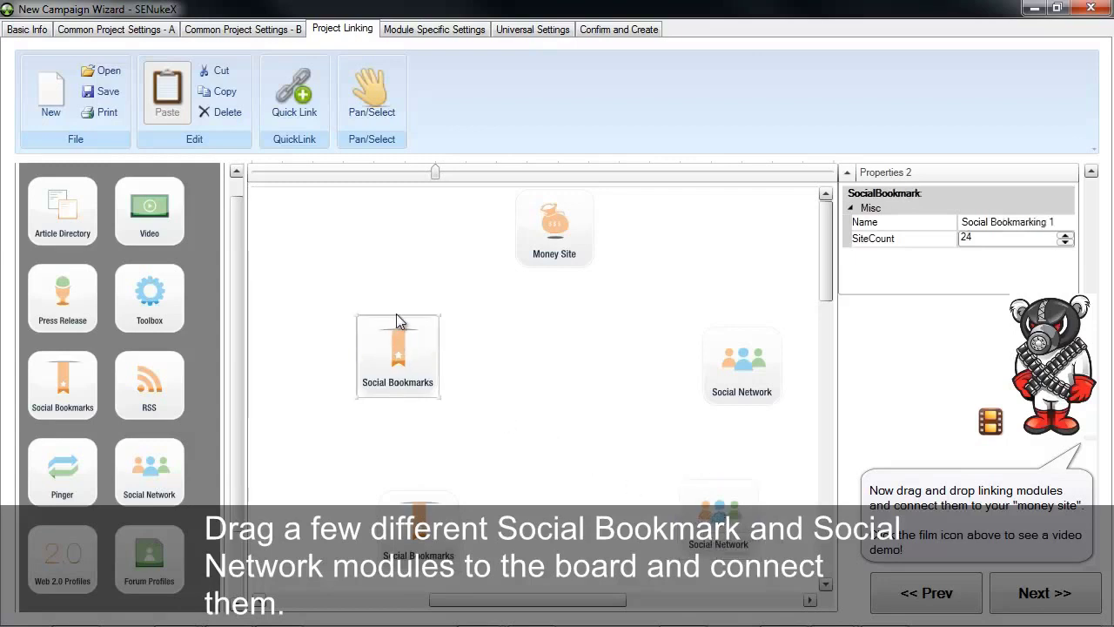
pyautogui.moveTo(398, 319); pyautogui.dragTo(520, 229)
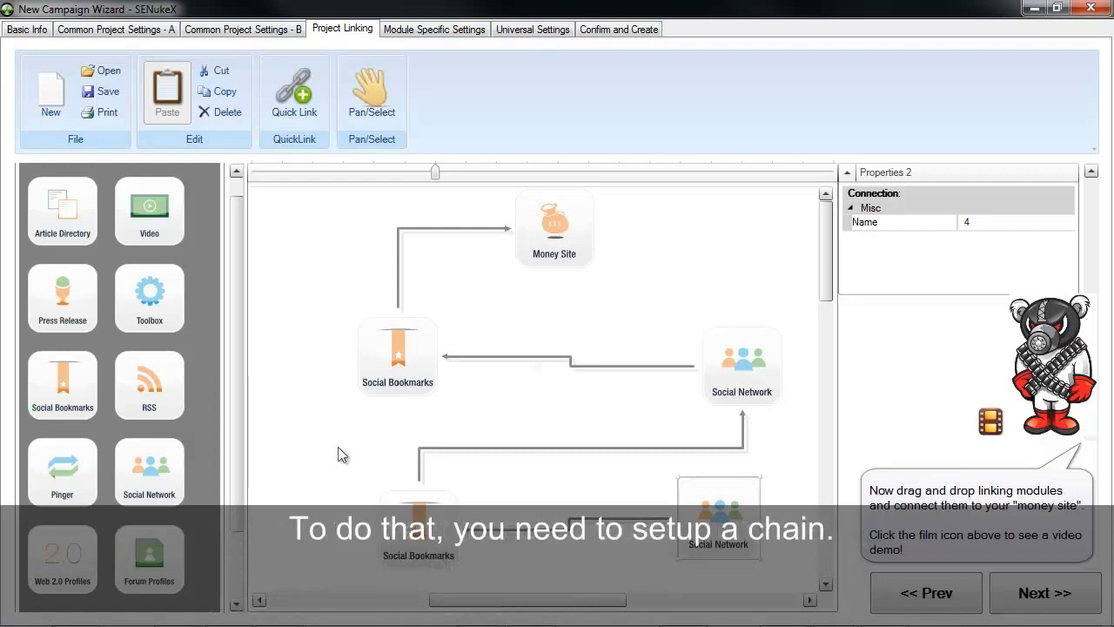
# Set the connection from the upper Social Network to the upper Social Bookmarks to the Chain type.
pyautogui.click(531, 357)
pyautogui.rightClick(531, 355)
pyautogui.moveTo(642, 372)
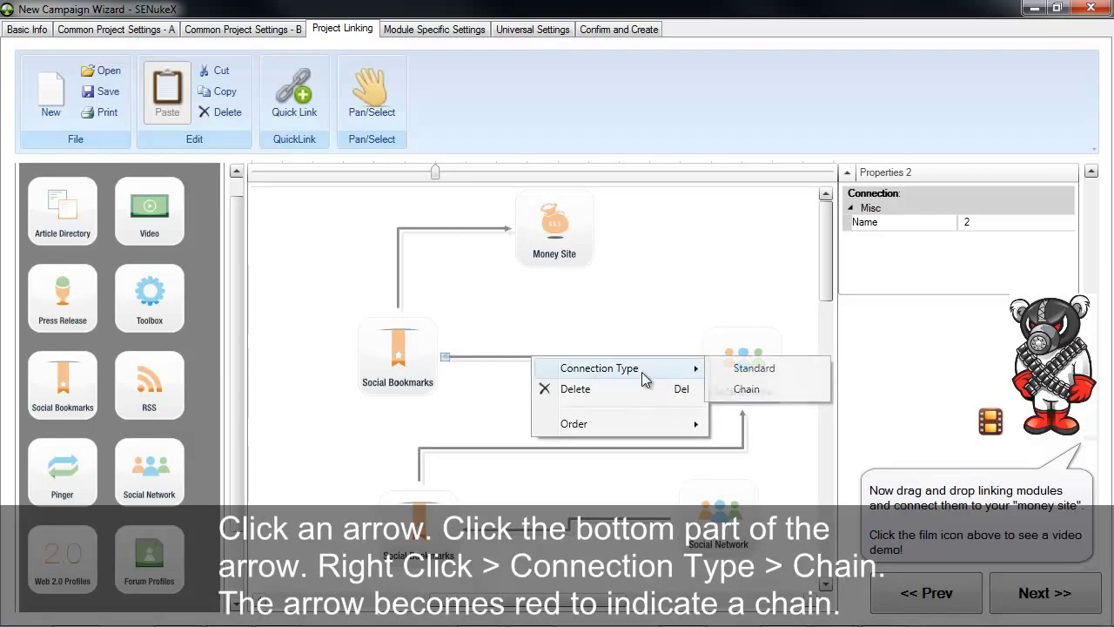
pyautogui.click(747, 389)
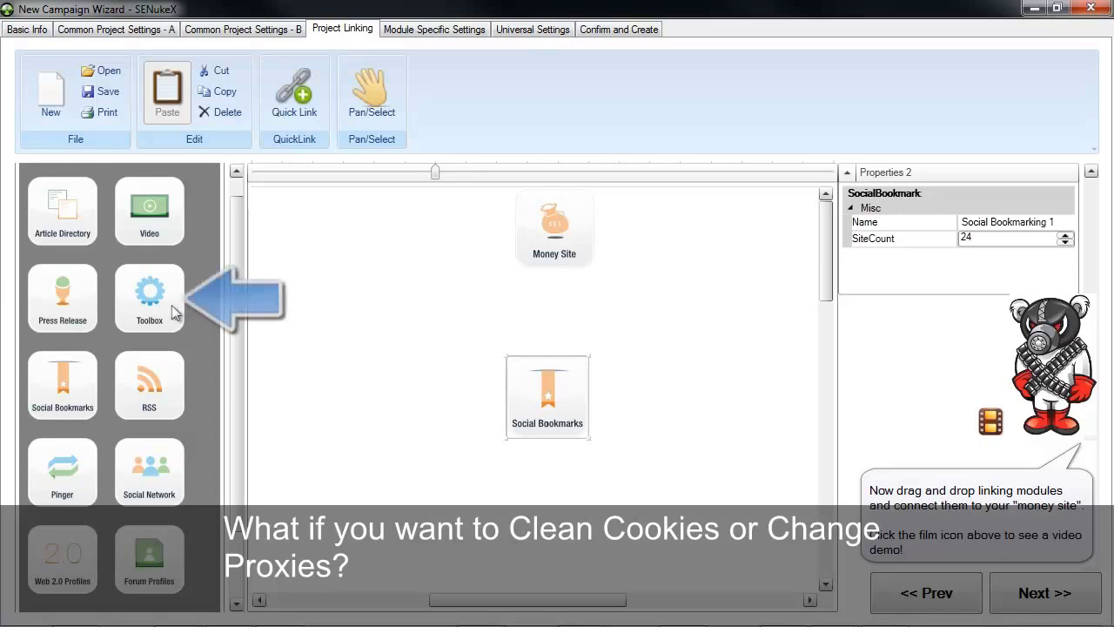
# Place a Toolbox module beside Social Bookmarks, then link Social Bookmarks to the Money Site and the Toolbox to Social Bookmarks.
pyautogui.moveTo(166, 313); pyautogui.dragTo(731, 392)
pyautogui.click(542, 368)
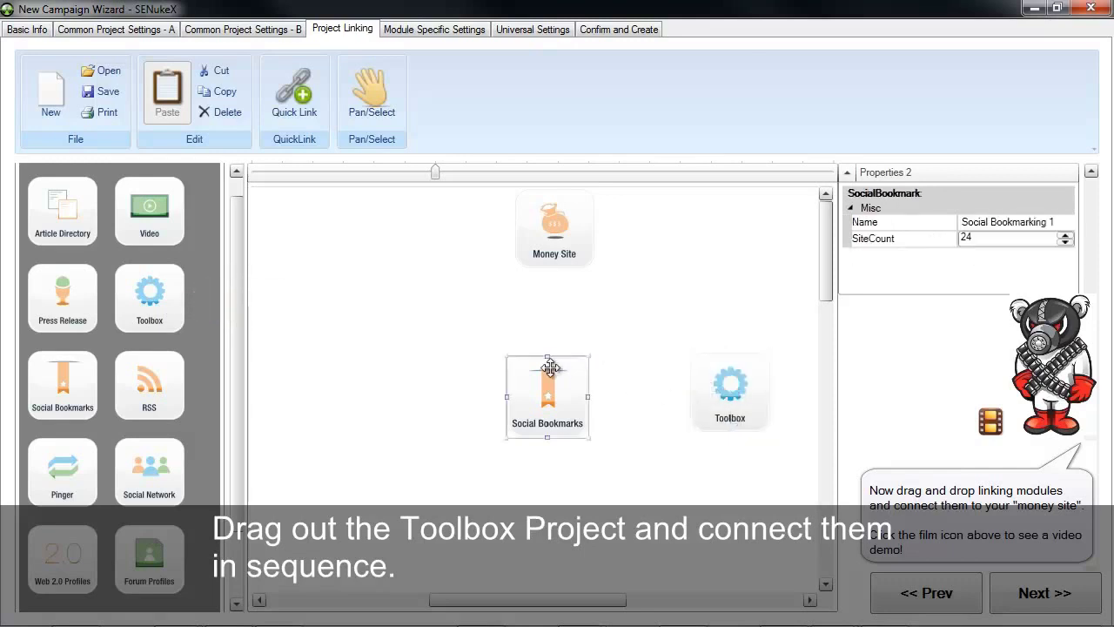
pyautogui.moveTo(542, 356); pyautogui.dragTo(554, 267)
pyautogui.click(710, 400)
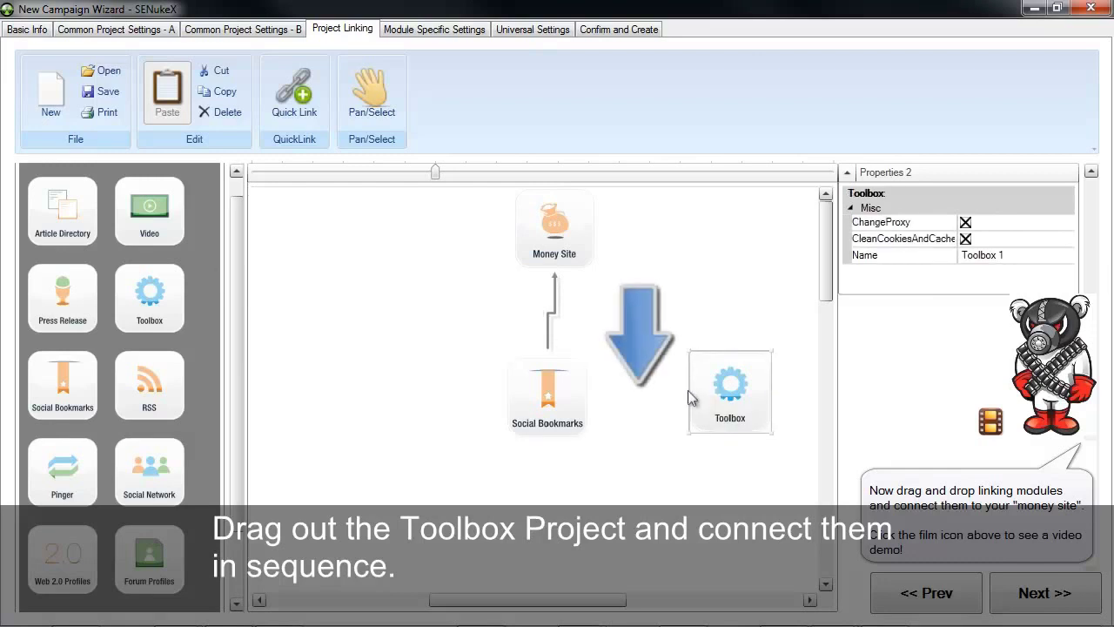
pyautogui.moveTo(688, 392); pyautogui.dragTo(587, 392)
# Switch the Toolbox module's CleanCookiesAndCache option off and back on.
pyautogui.click(718, 394)
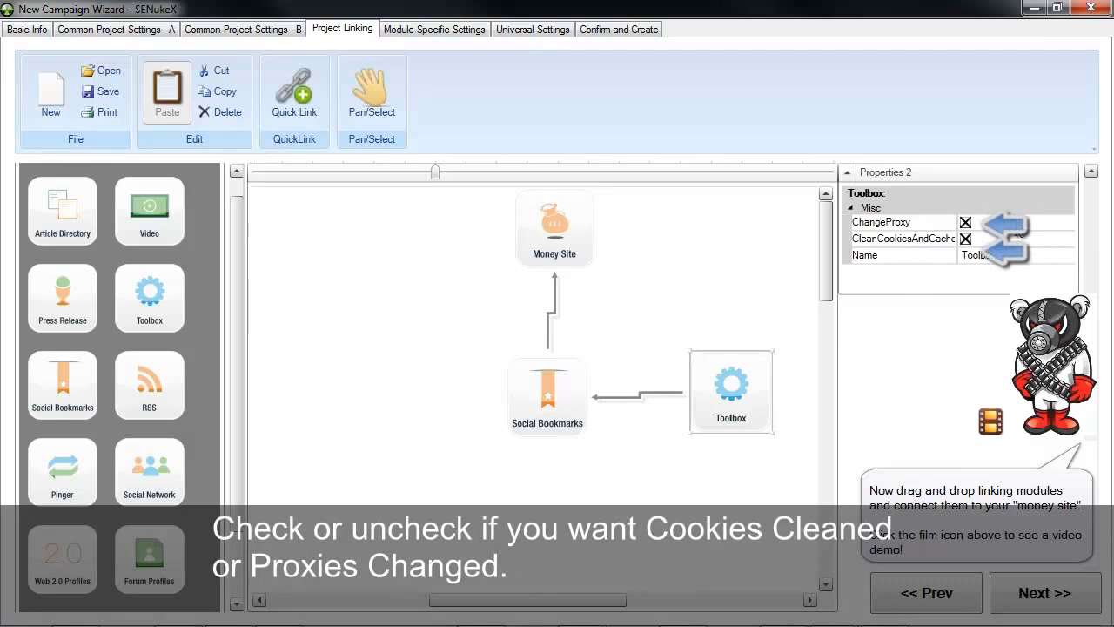
pyautogui.click(966, 239)
pyautogui.click(966, 240)
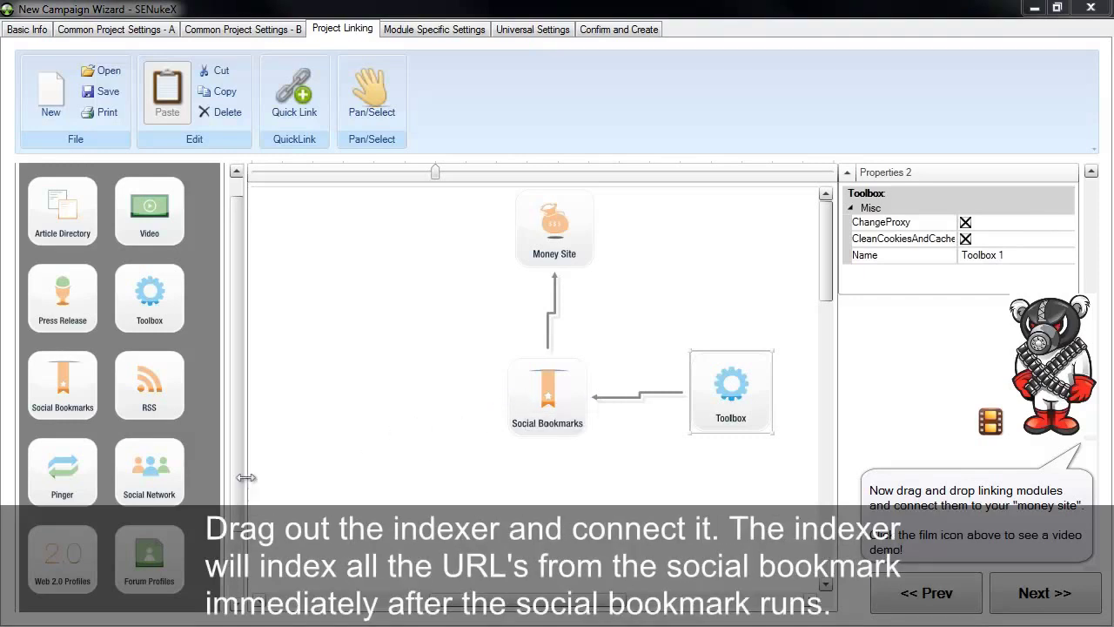
# Place an Indexer module below Social Bookmarks, link it to Social Bookmarks, and set that connection's type to Chain.
pyautogui.scroll(-2, 239, 485)
pyautogui.moveTo(48, 578)
pyautogui.mouseDown()
pyautogui.moveTo(548, 546)
pyautogui.moveTo(534, 437)
pyautogui.mouseUp()
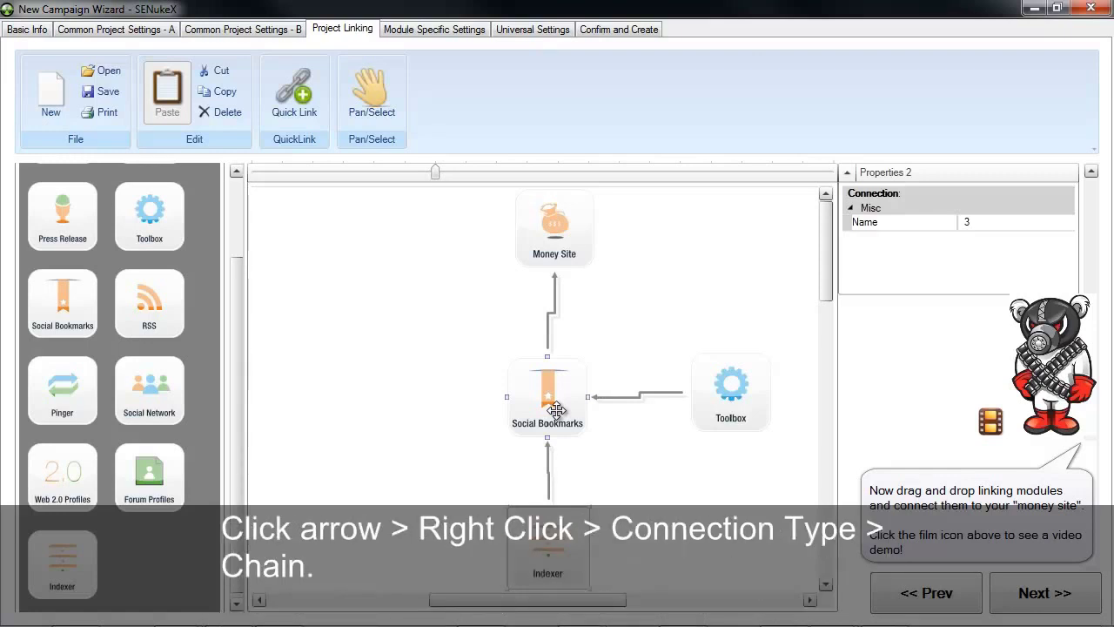
pyautogui.click(549, 489)
pyautogui.rightClick(551, 489)
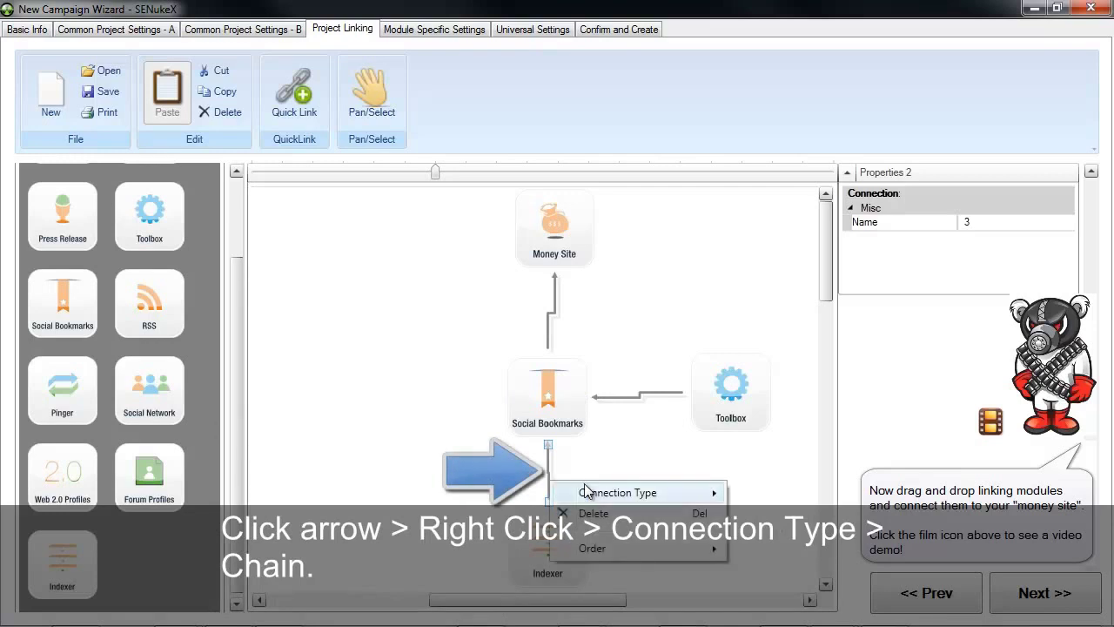
pyautogui.moveTo(587, 492)
pyautogui.click(755, 514)
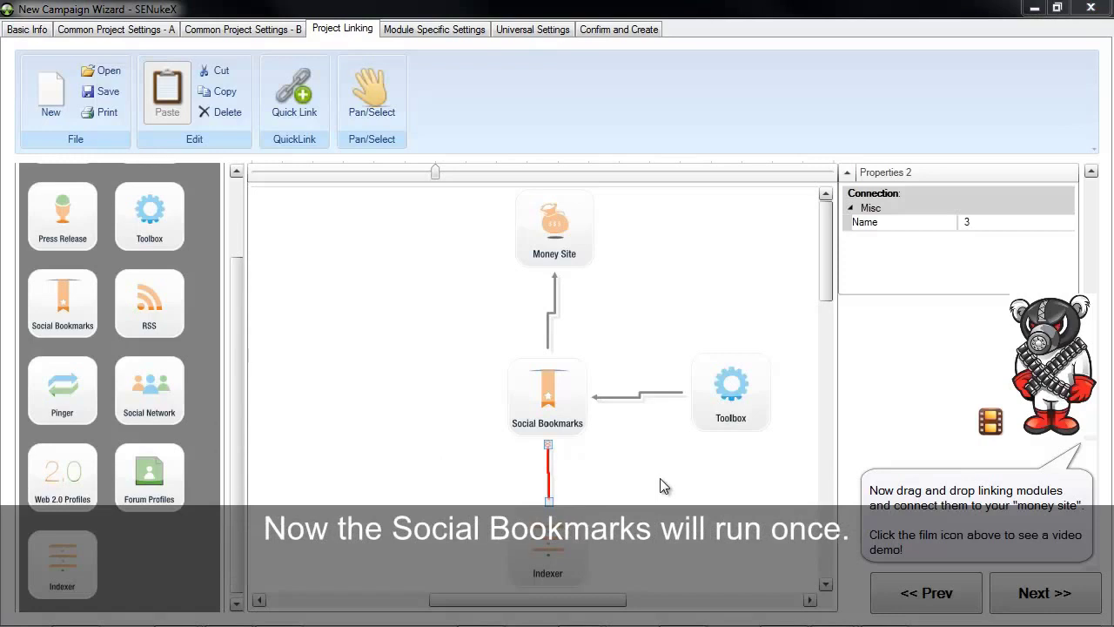
pyautogui.click(547, 394)
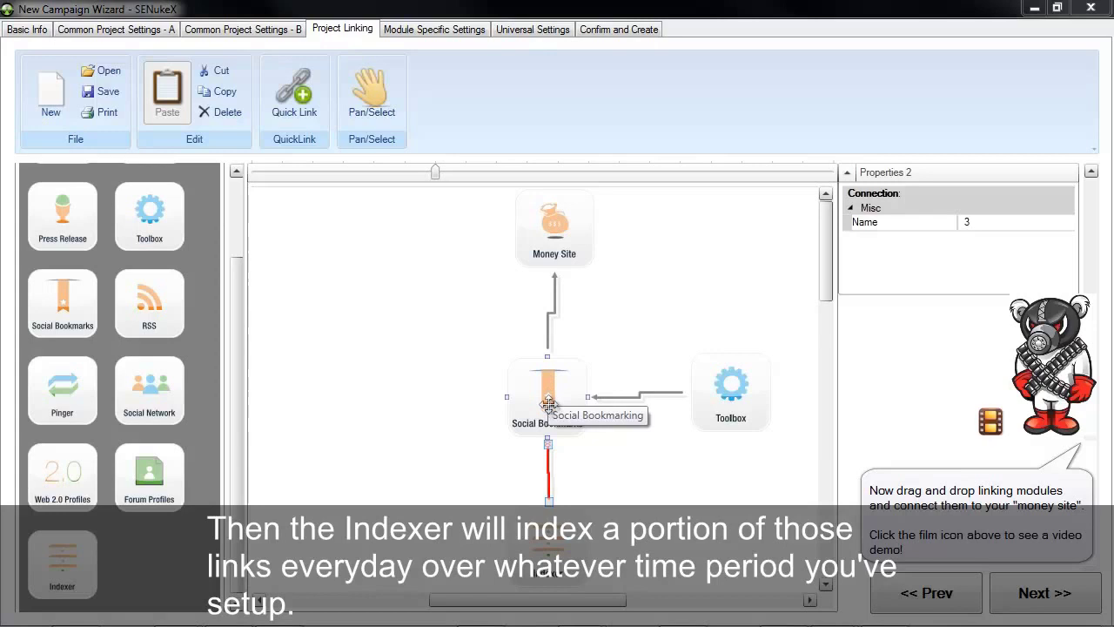
pyautogui.click(561, 545)
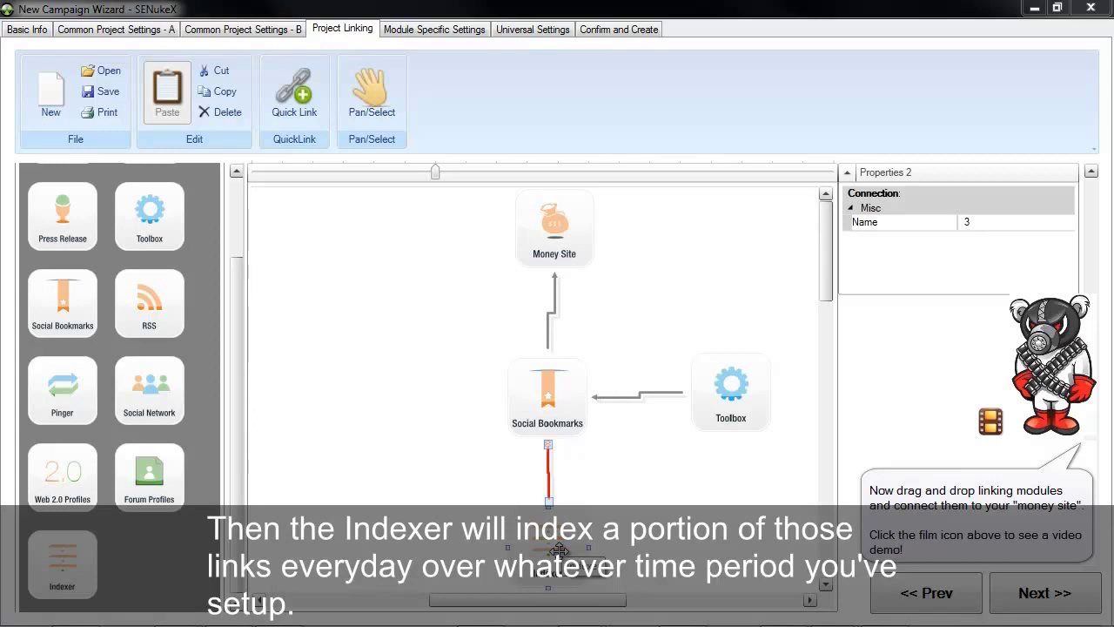
pyautogui.click(557, 404)
pyautogui.click(563, 543)
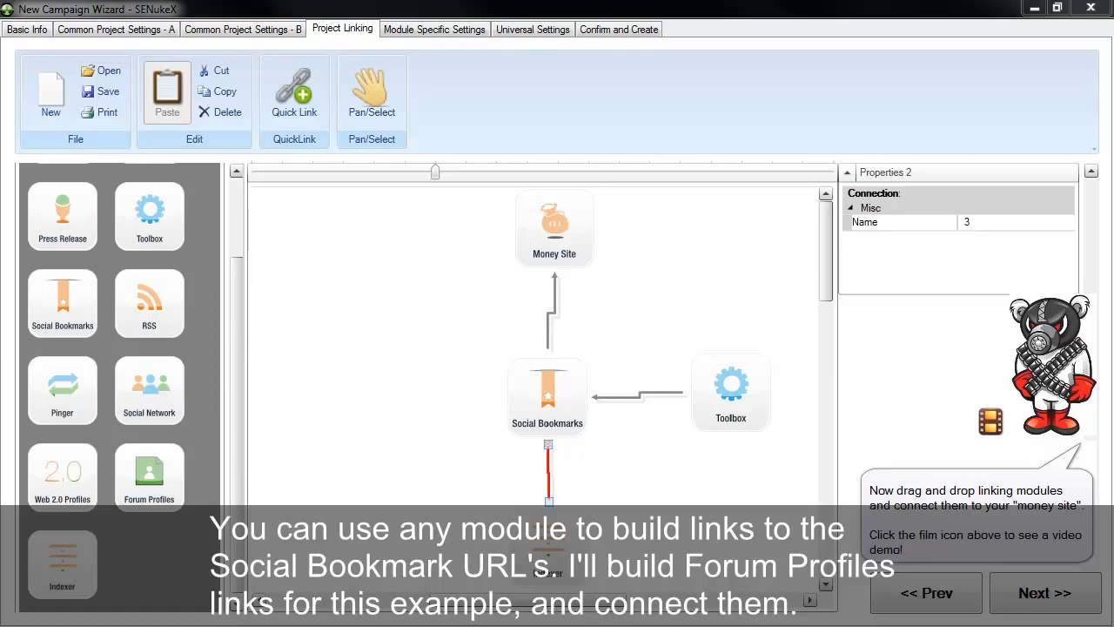
# Place a Forum Profiles module on the opposite side of Social Bookmarks from the Toolbox and link it to Social Bookmarks.
pyautogui.moveTo(145, 475); pyautogui.dragTo(361, 396)
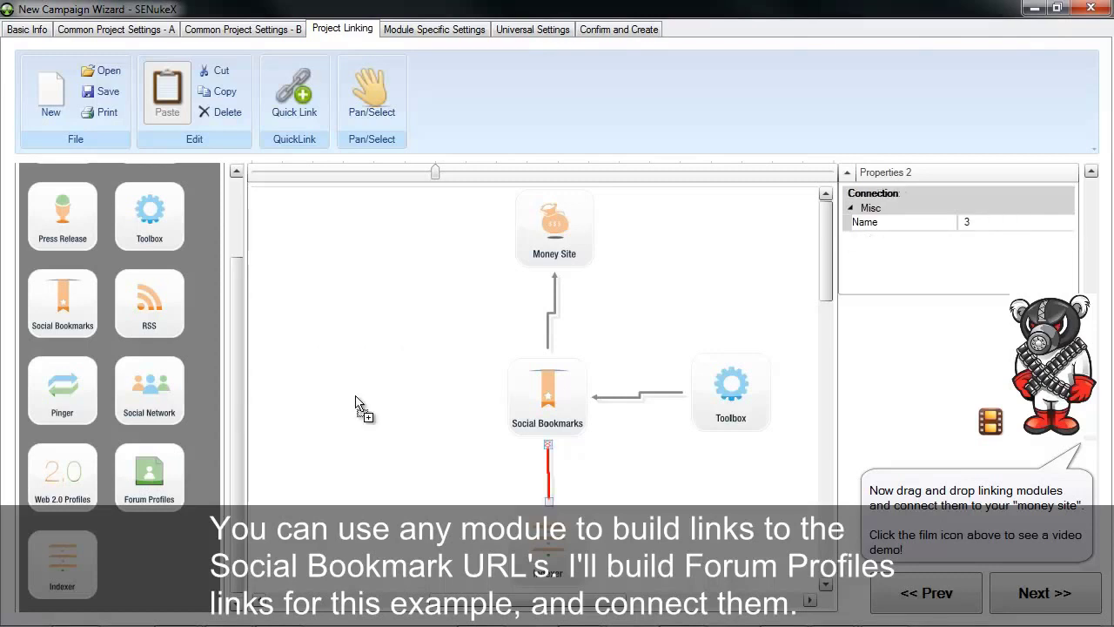
pyautogui.moveTo(357, 402); pyautogui.dragTo(361, 396)
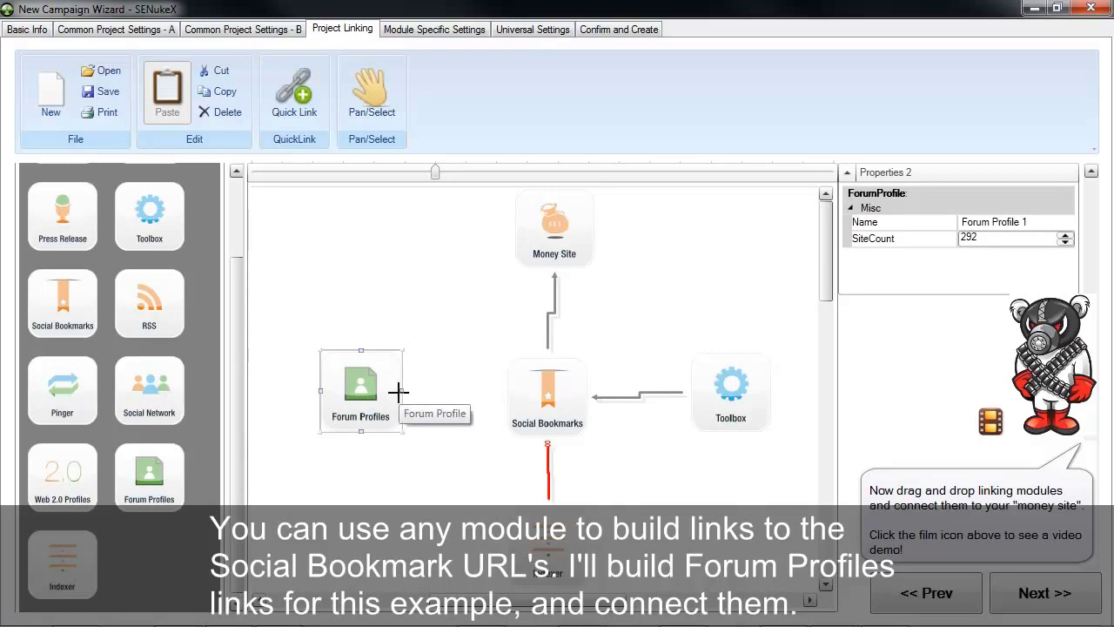
pyautogui.moveTo(397, 390); pyautogui.dragTo(513, 397)
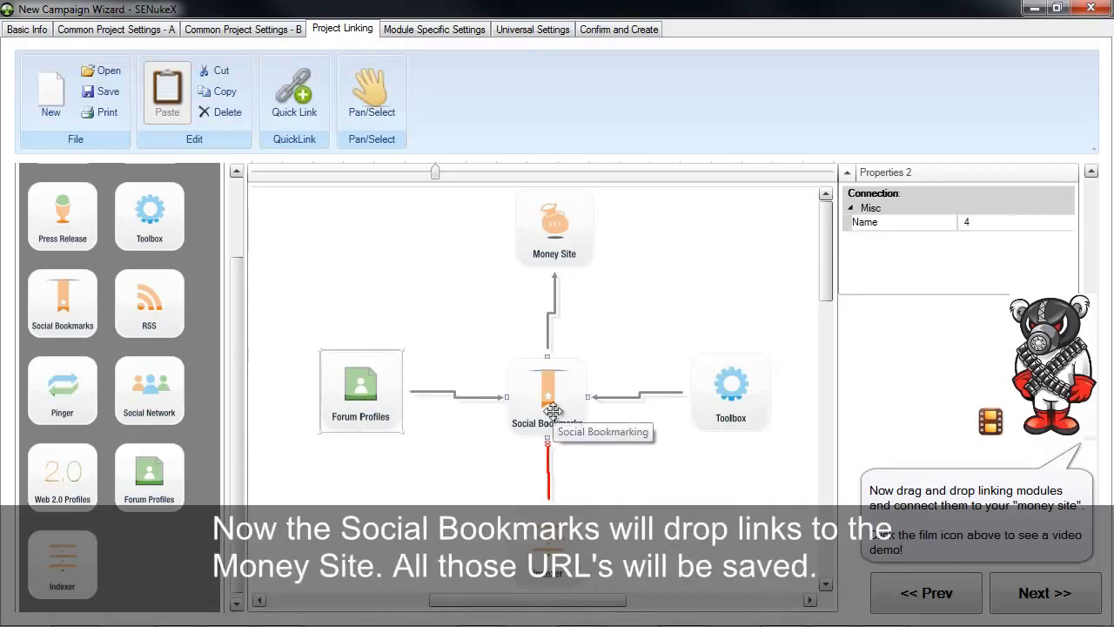
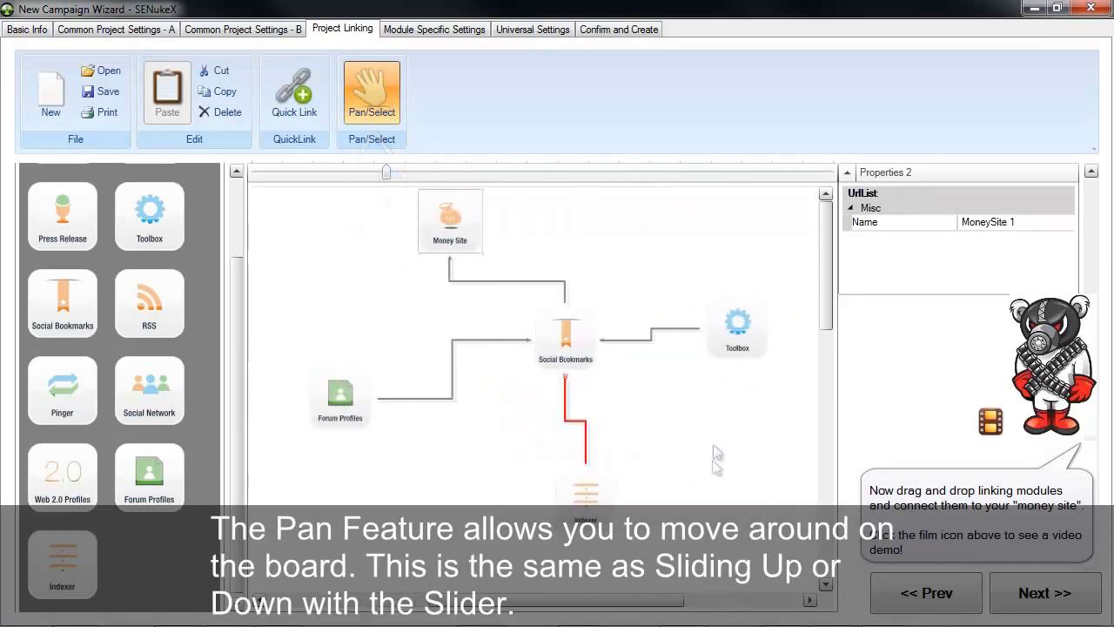
# Place two more Social Bookmarks modules in a row to the left of the Money Site.
pyautogui.moveTo(831, 297)
pyautogui.mouseDown()
pyautogui.moveTo(829, 357)
pyautogui.moveTo(828, 300)
pyautogui.mouseUp()
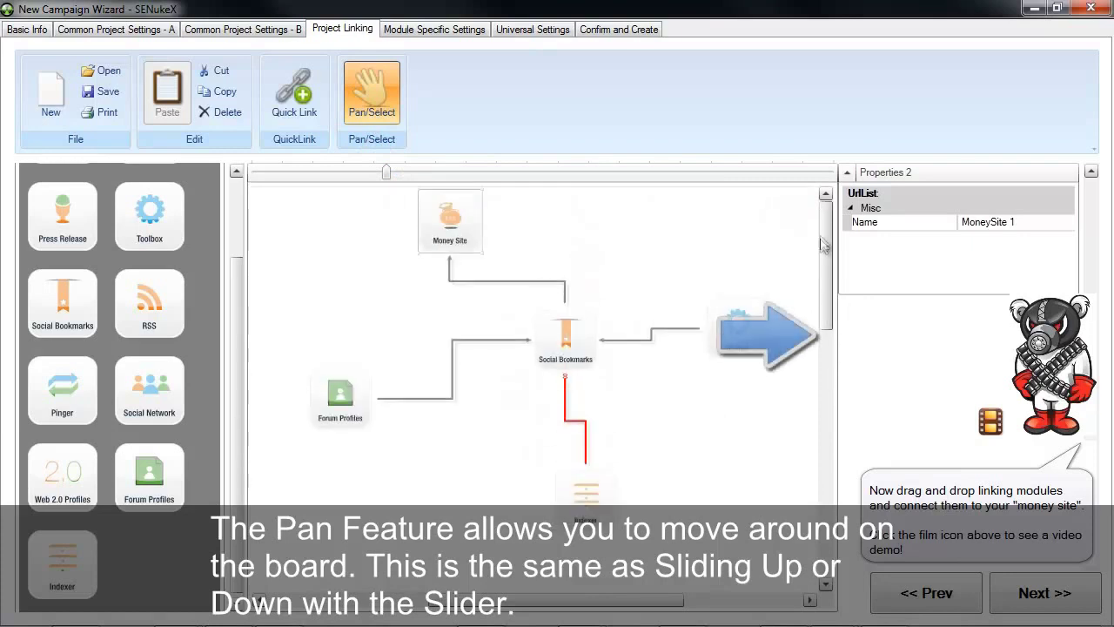
pyautogui.moveTo(643, 599)
pyautogui.mouseDown()
pyautogui.moveTo(577, 600)
pyautogui.moveTo(628, 600)
pyautogui.mouseUp()
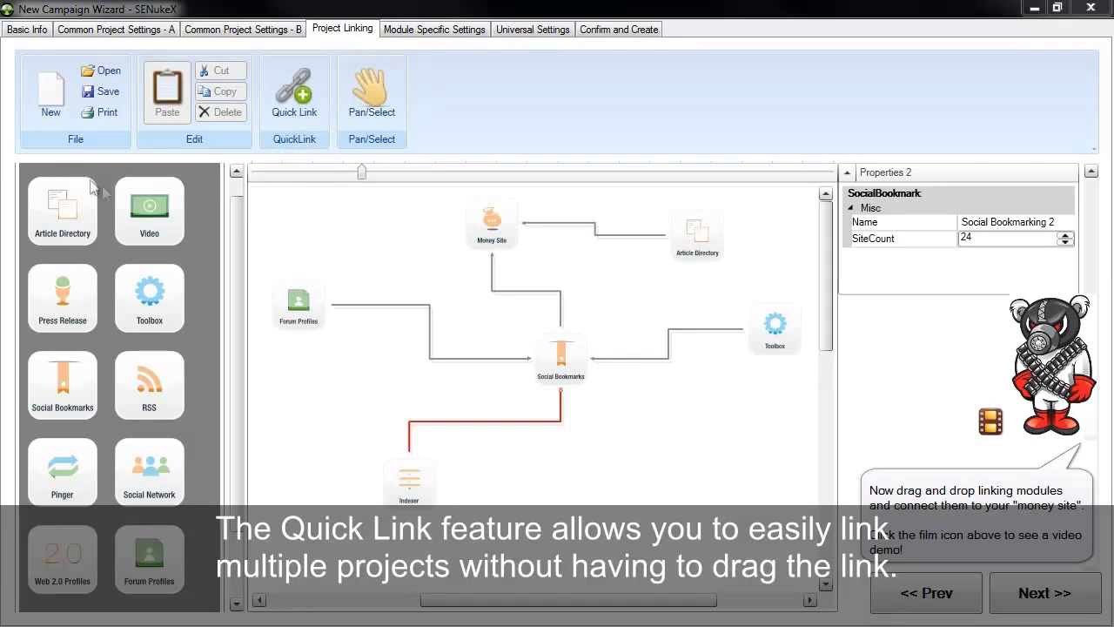
pyautogui.moveTo(87, 382); pyautogui.dragTo(287, 222)
pyautogui.moveTo(67, 386); pyautogui.dragTo(397, 228)
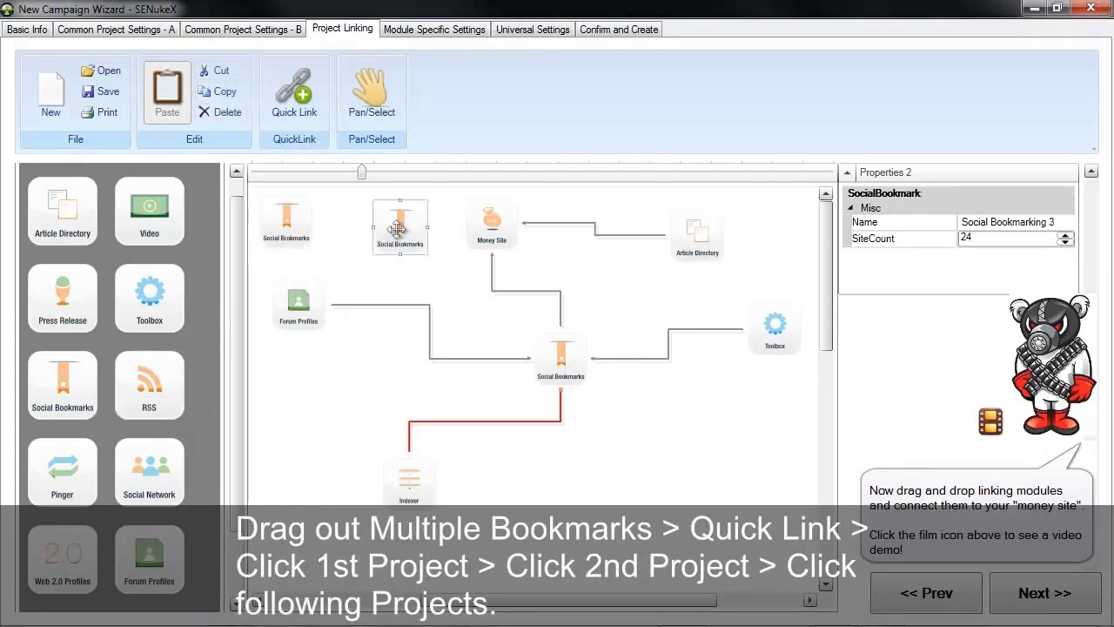
# Use Quick Link to connect the leftmost Social Bookmarks to the second one, and the second one to the Money Site.
pyautogui.click(291, 113)
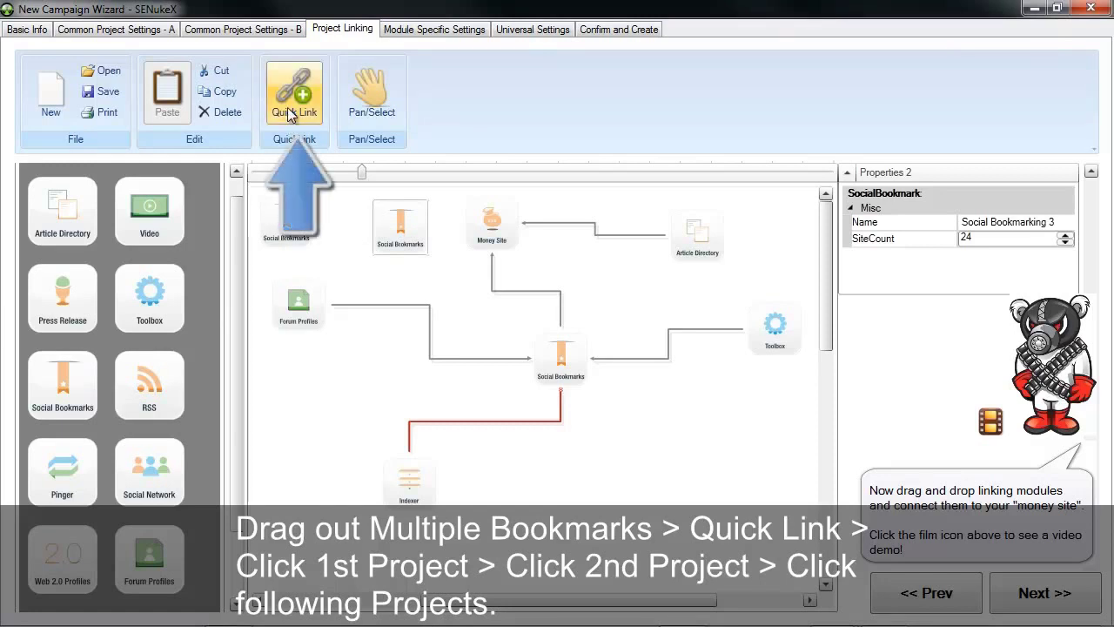
pyautogui.click(287, 219)
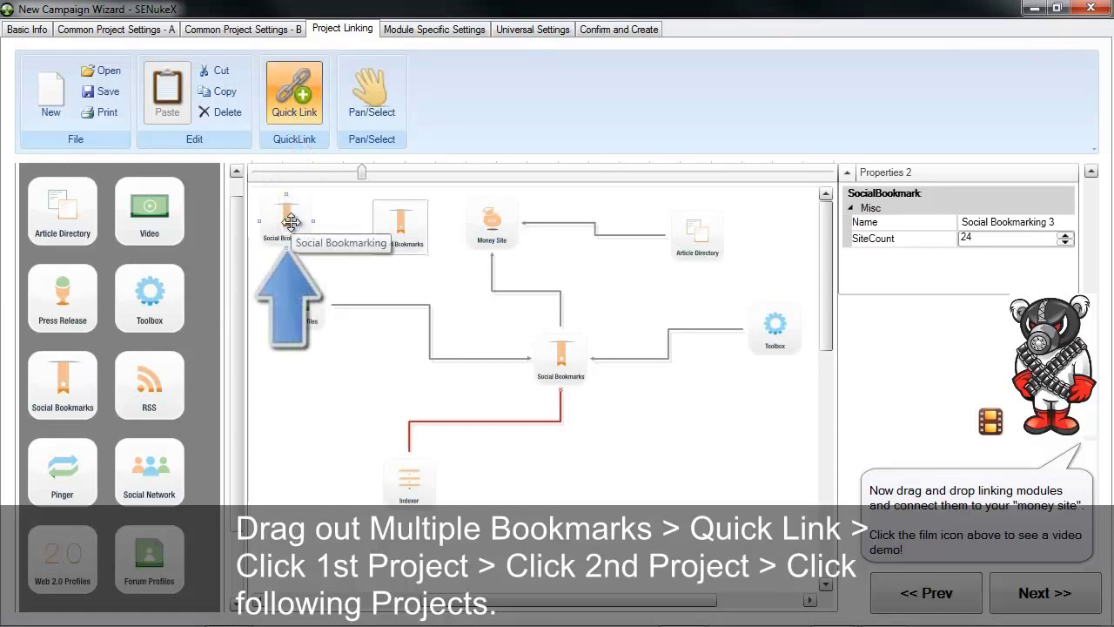
pyautogui.click(393, 222)
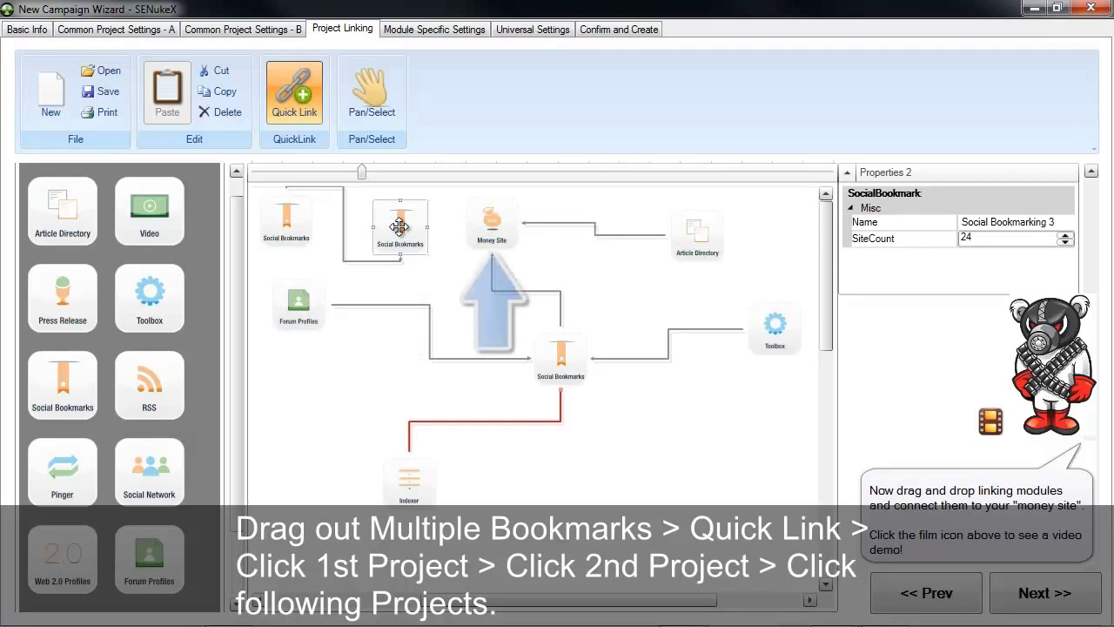
pyautogui.click(487, 227)
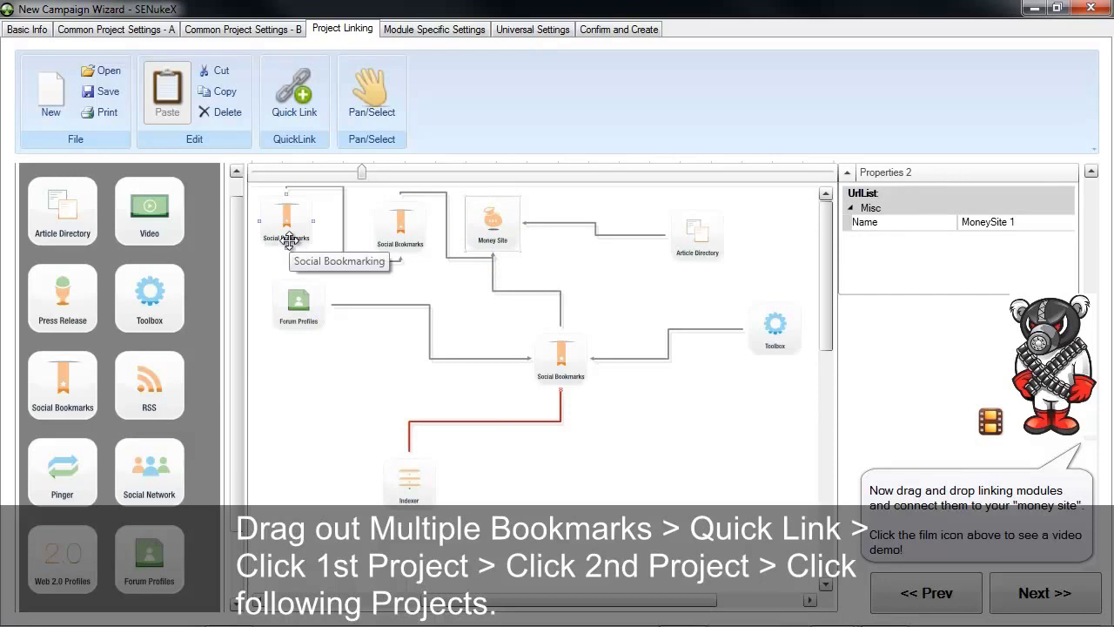
pyautogui.click(486, 230)
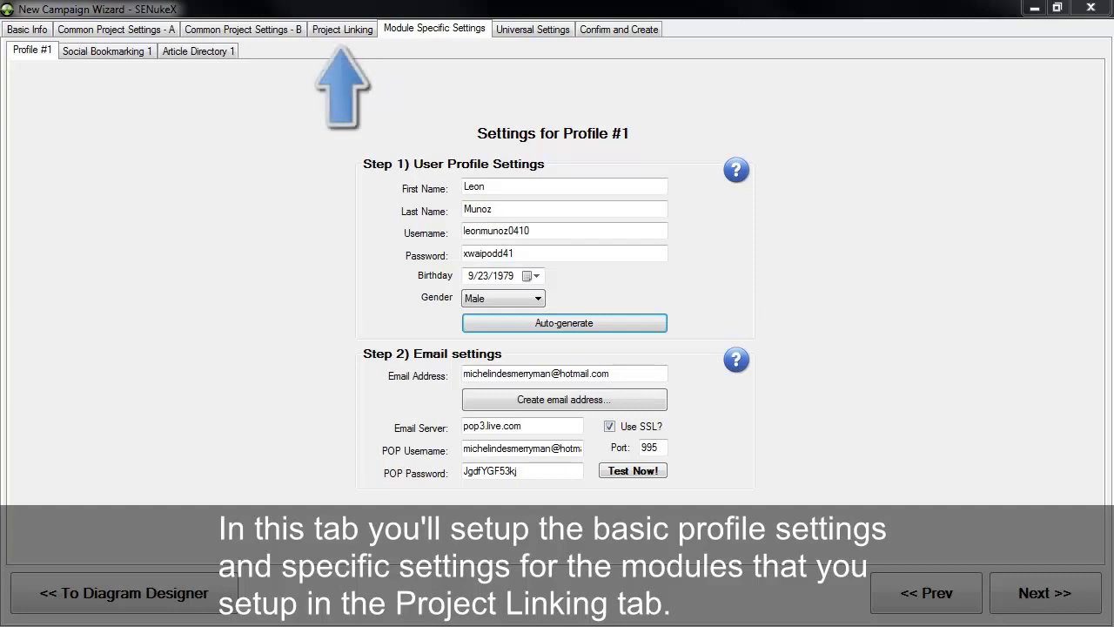
pyautogui.click(369, 31)
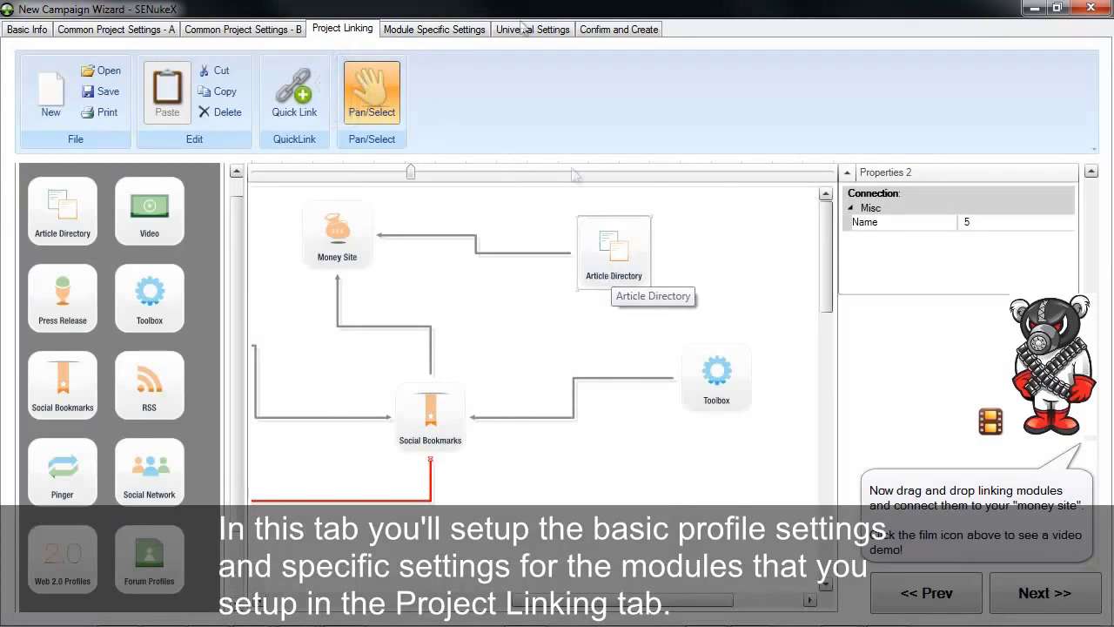
pyautogui.click(467, 33)
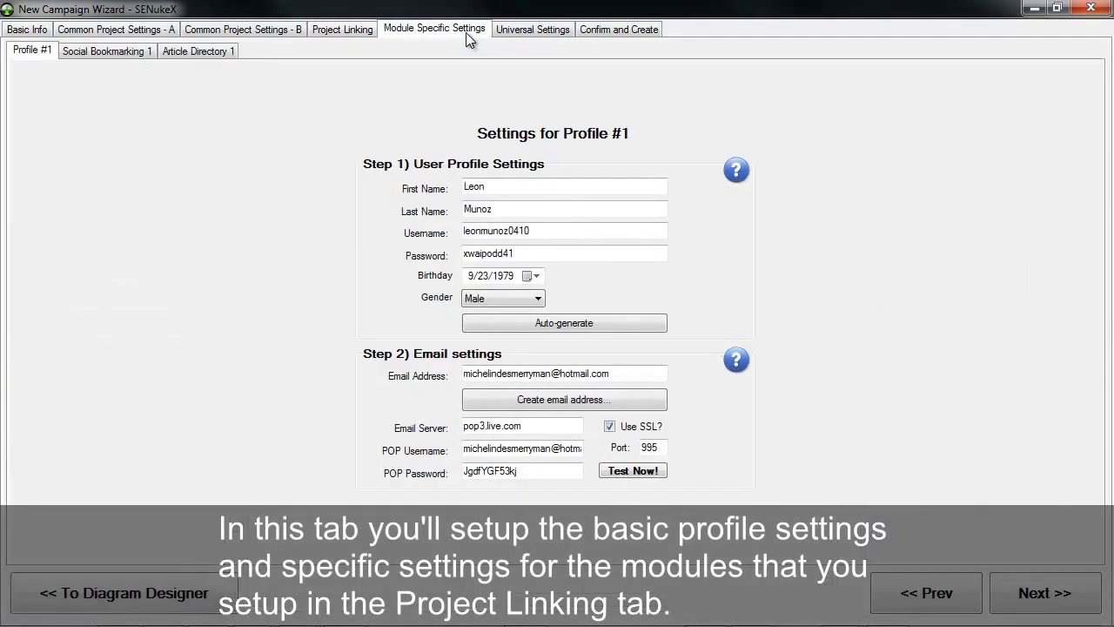
pyautogui.click(356, 28)
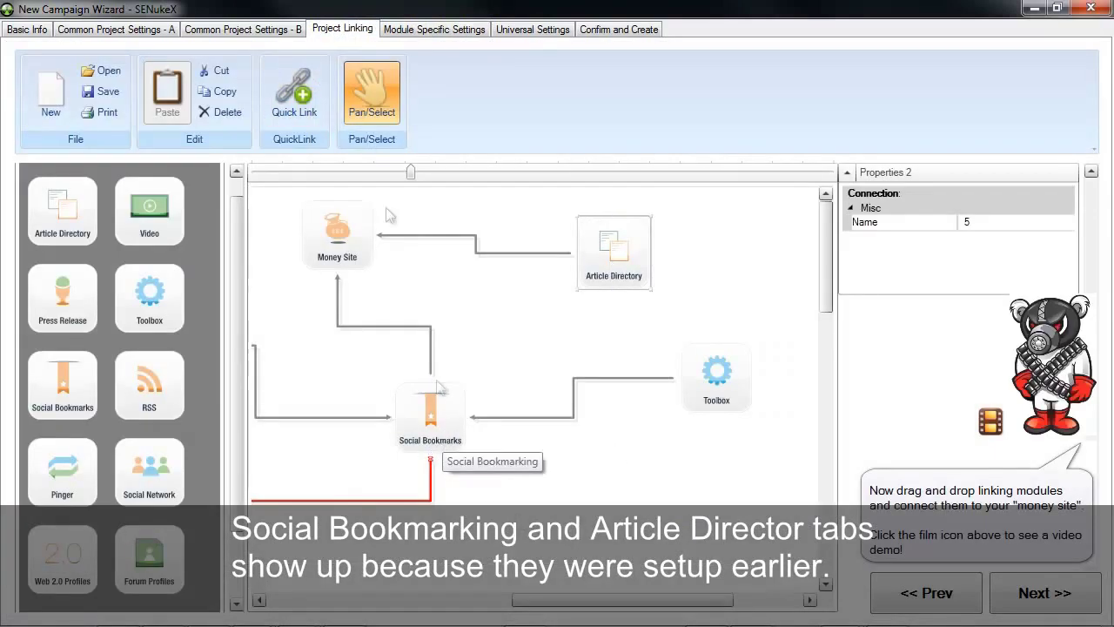
# Auto-generate the user profile details for Profile #1 in the Module Specific Settings.
pyautogui.click(430, 31)
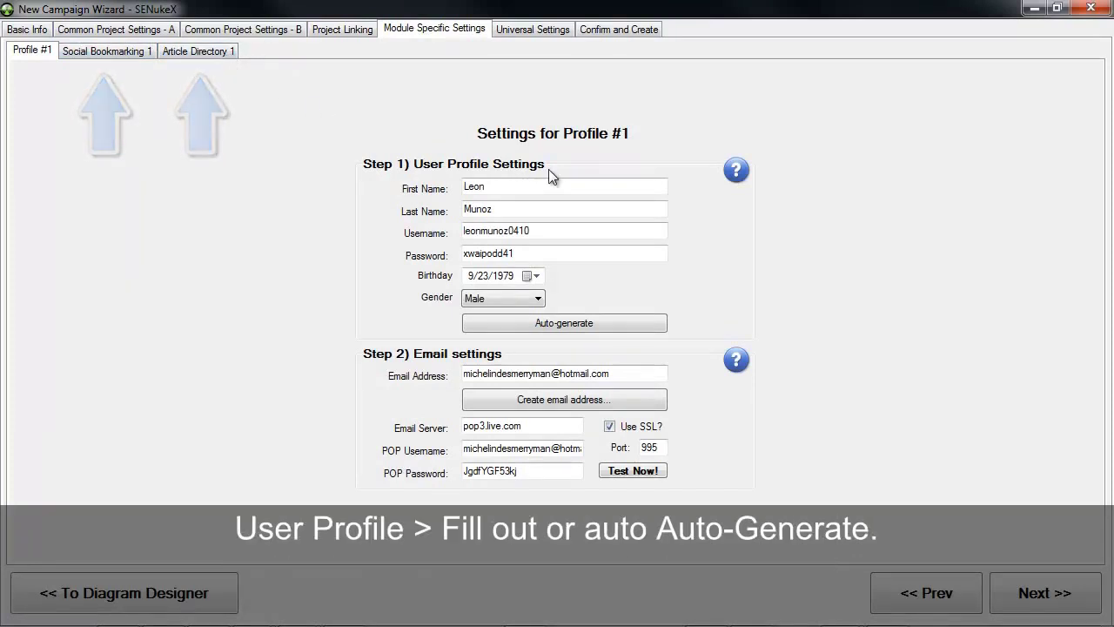
pyautogui.click(558, 323)
pyautogui.click(558, 322)
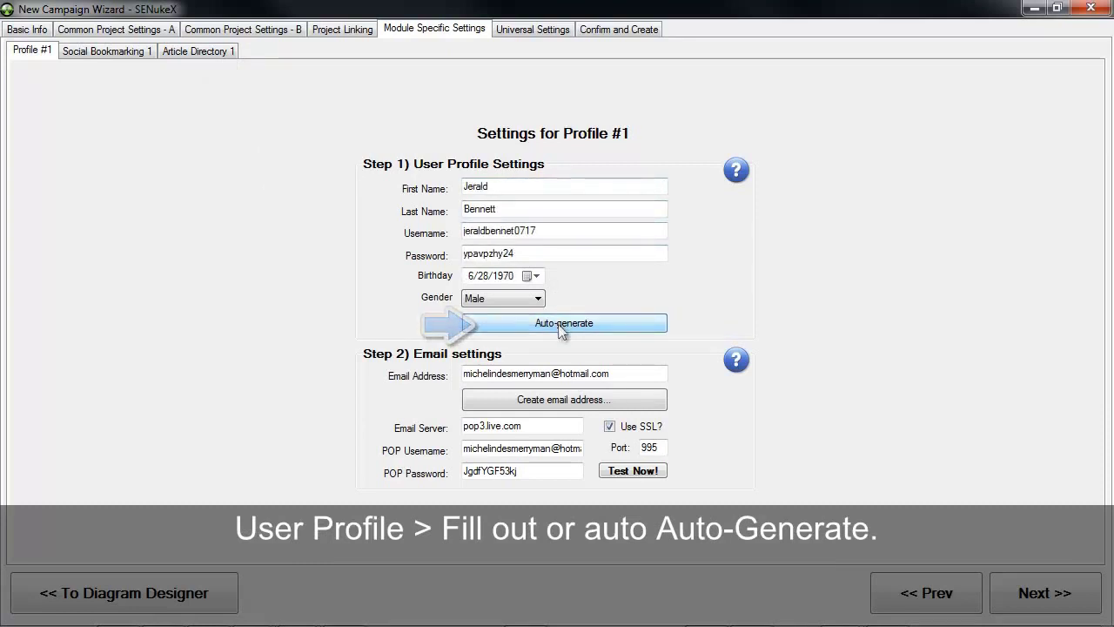
# Download a pre-created Hotmail account for Profile #1's email settings and test its login.
pyautogui.click(578, 399)
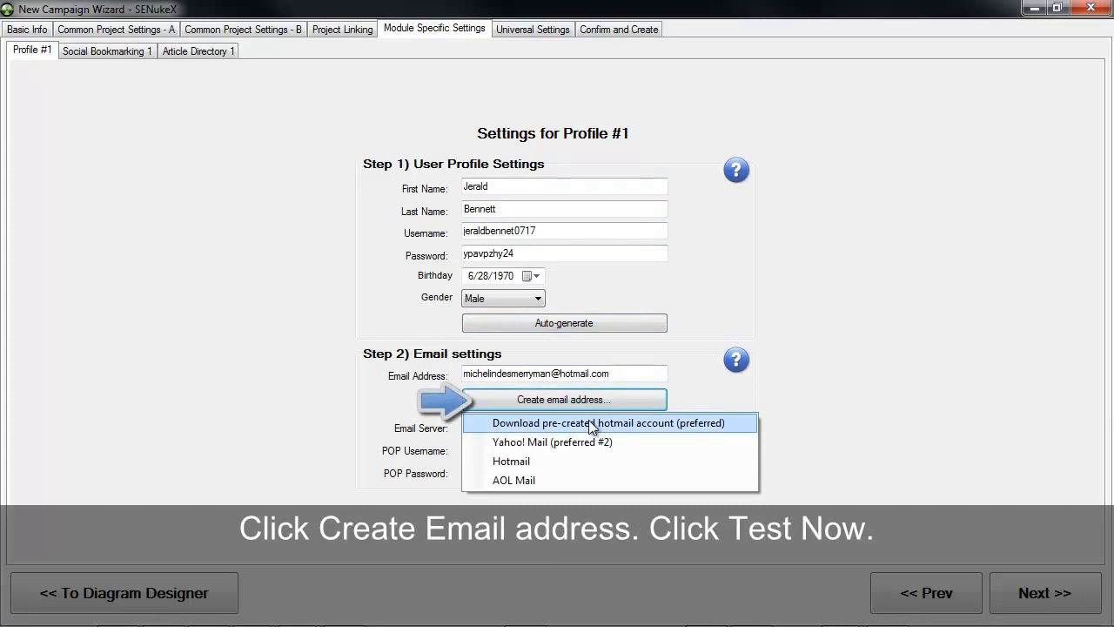
pyautogui.click(589, 423)
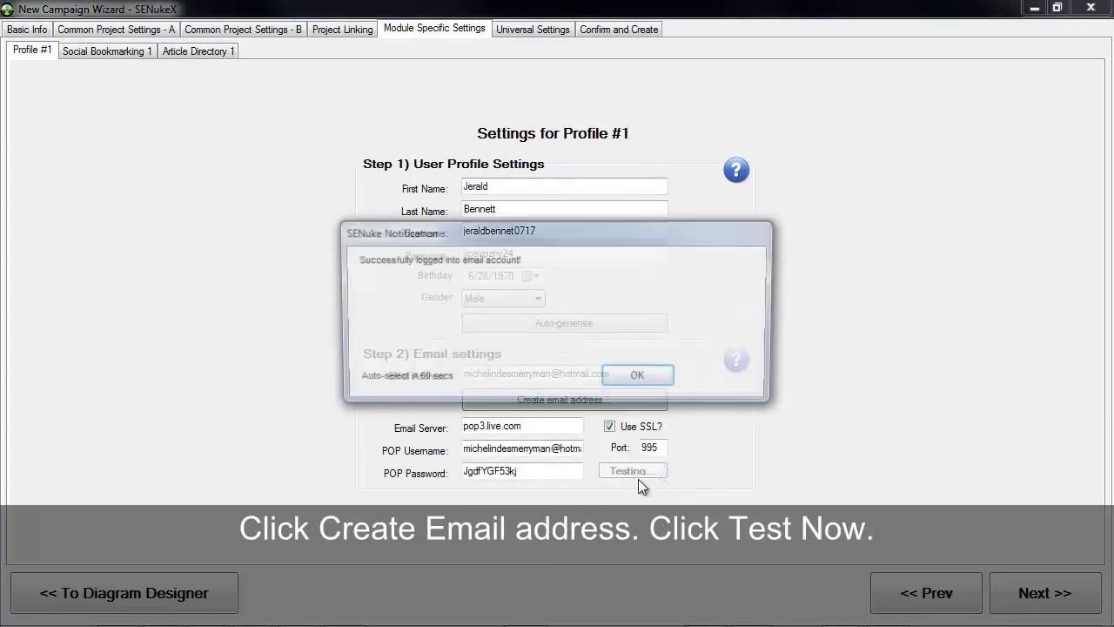
pyautogui.click(640, 376)
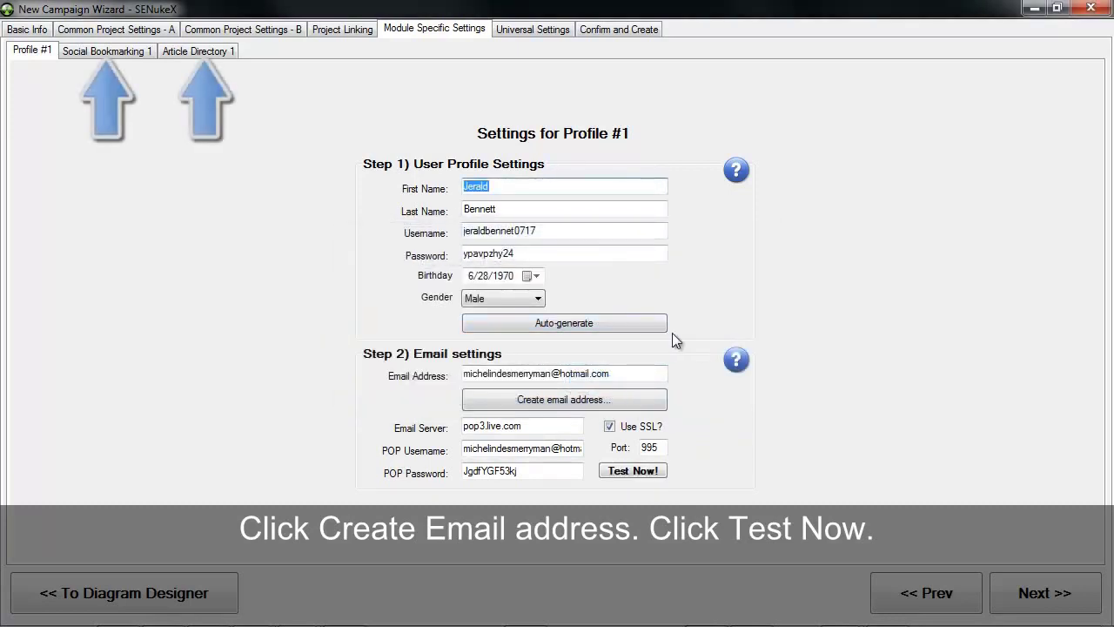
# Auto-spin the bookmark description in the Social Bookmarking 1 settings.
pyautogui.click(87, 52)
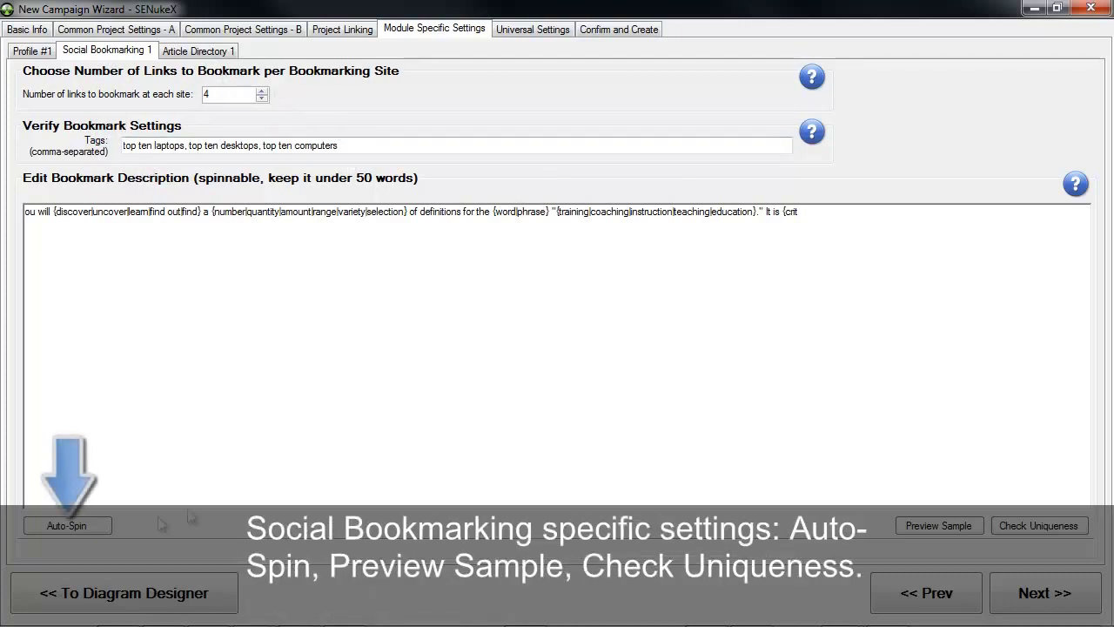
pyautogui.click(82, 530)
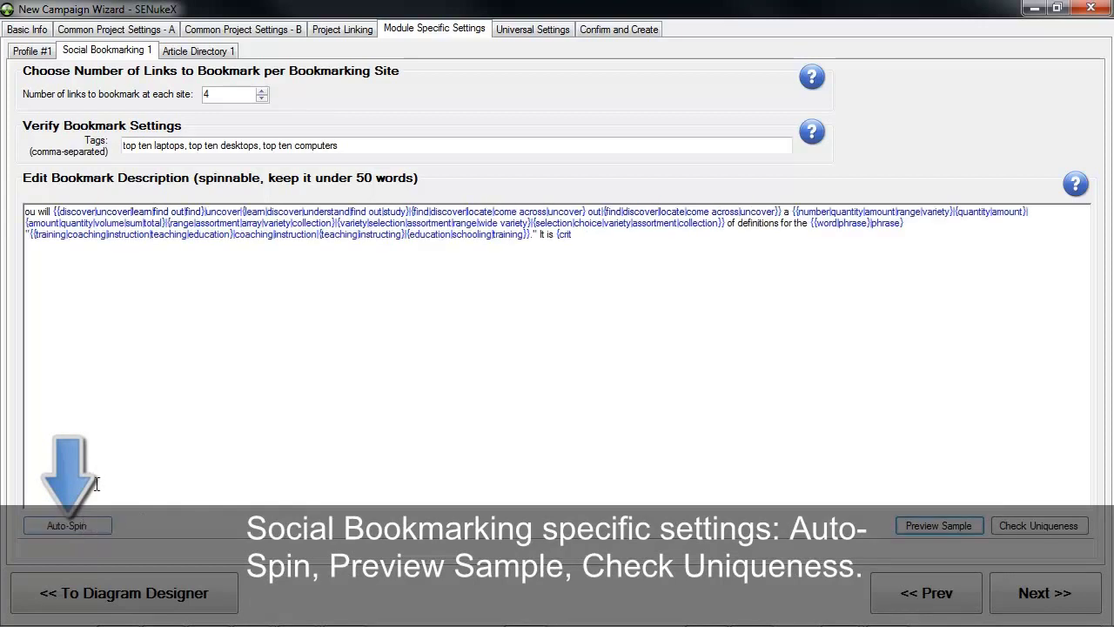
# Preview several respun samples of the bookmark description, then check its uniqueness.
pyautogui.click(935, 525)
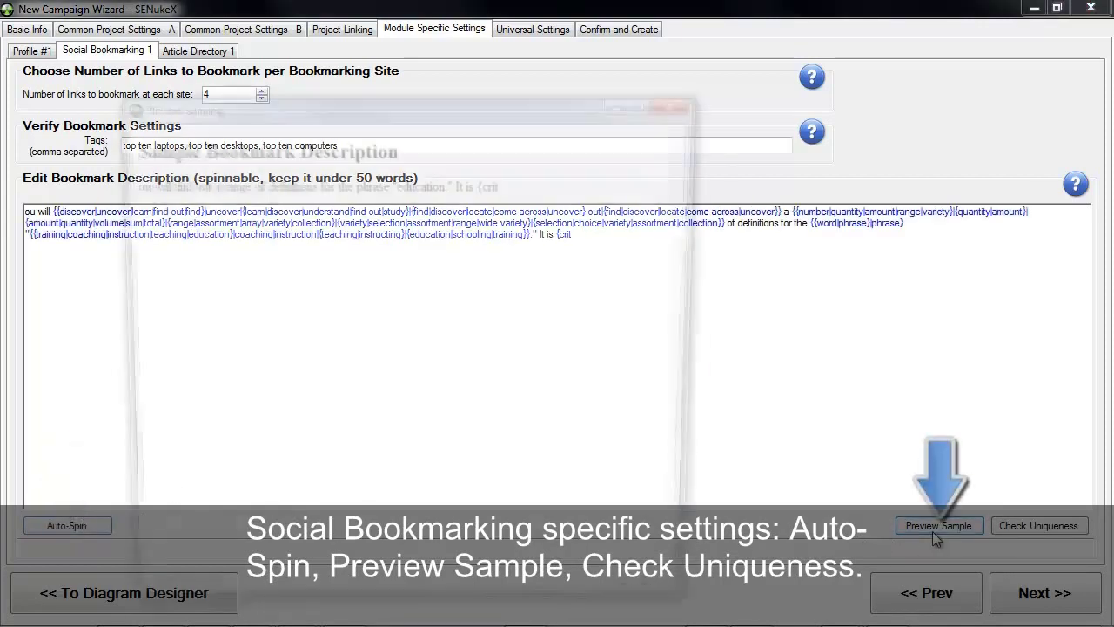
pyautogui.click(644, 604)
pyautogui.click(644, 604)
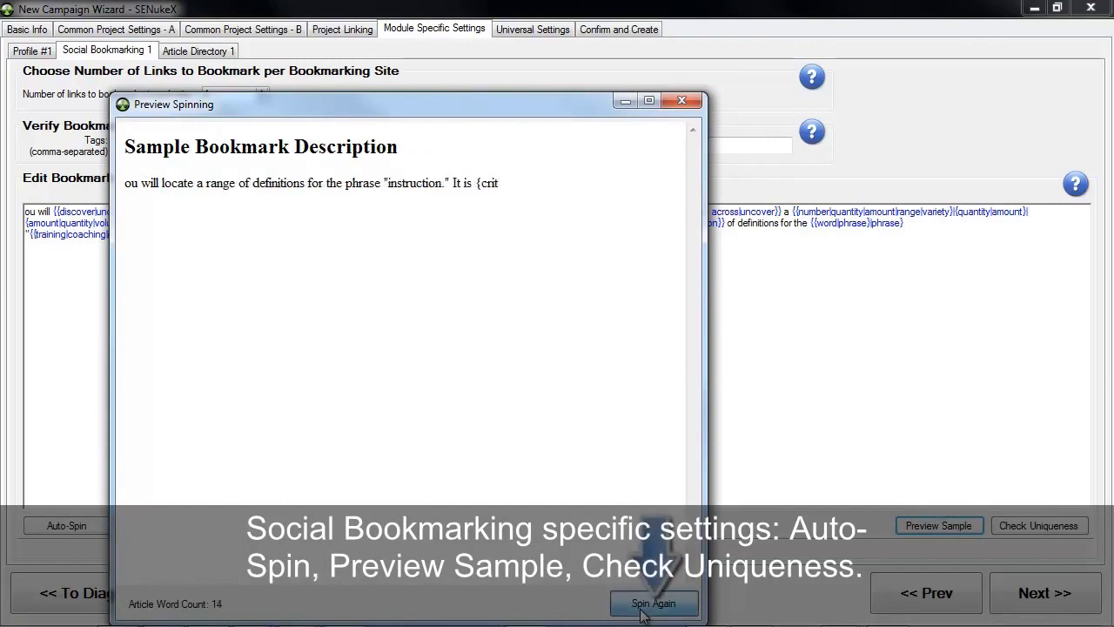
pyautogui.click(644, 604)
pyautogui.click(681, 101)
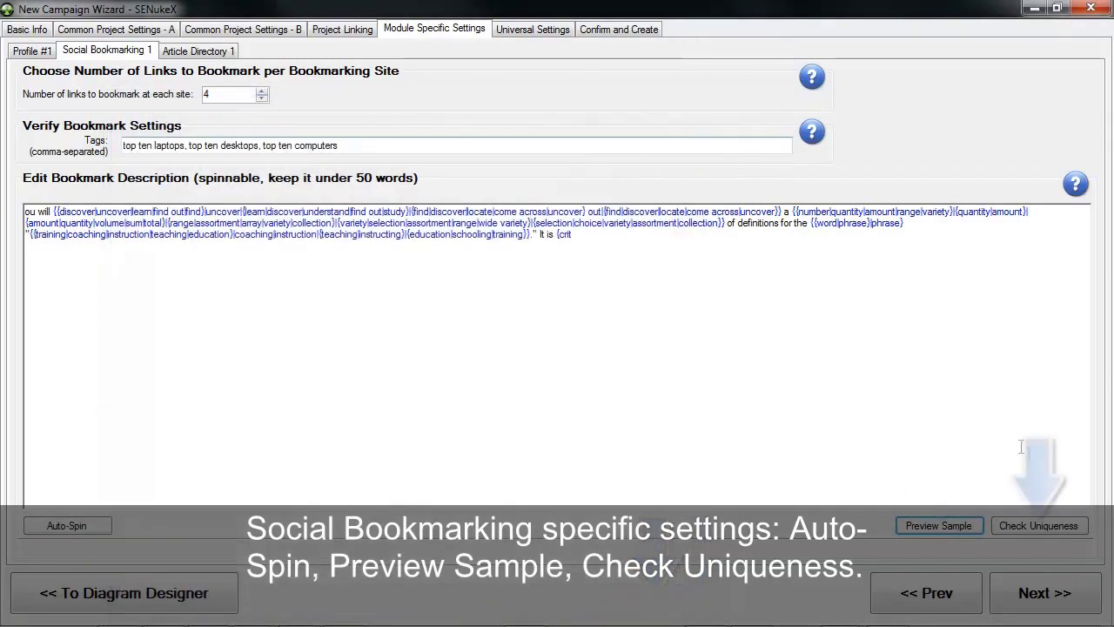
pyautogui.click(1035, 525)
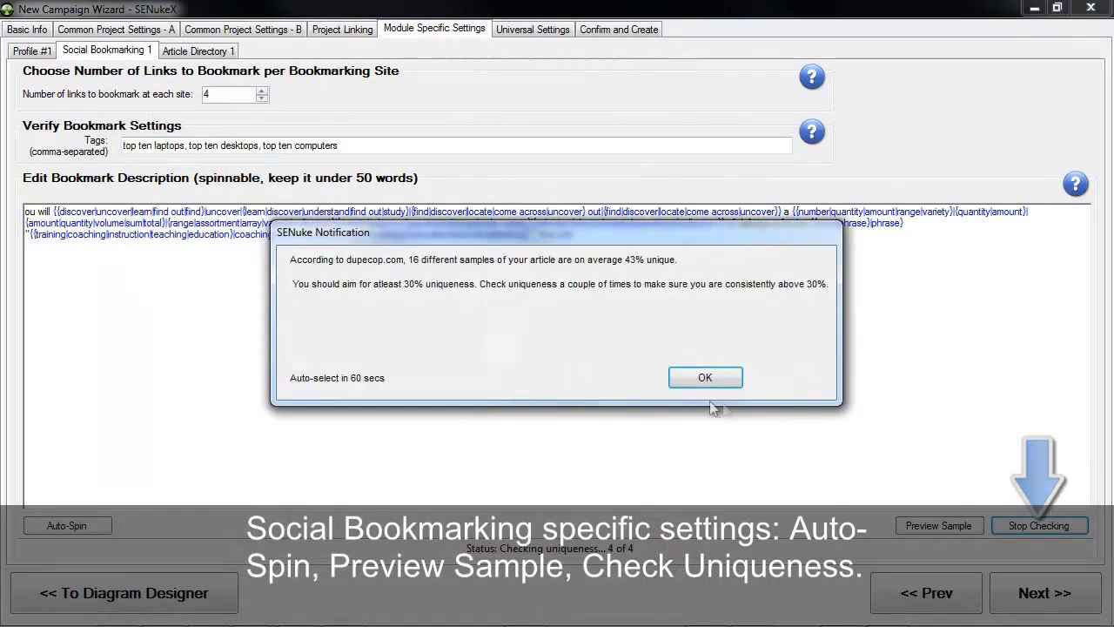
pyautogui.click(725, 383)
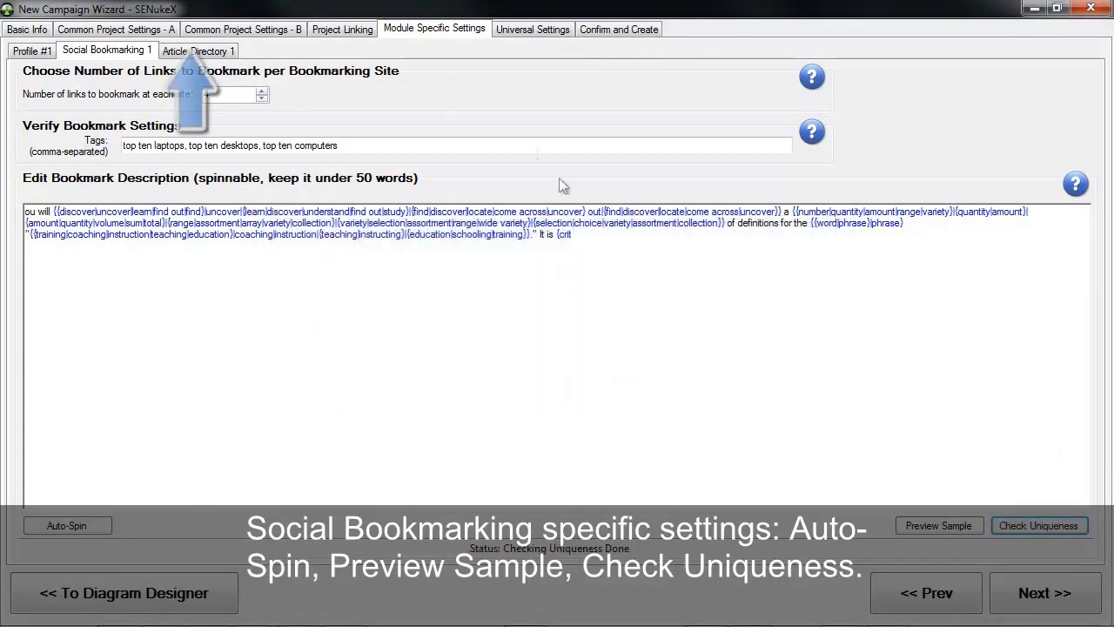
# Set Article Directory 1's link placement to Insert links by replacing #links# and preview several respun samples of the article.
pyautogui.click(222, 50)
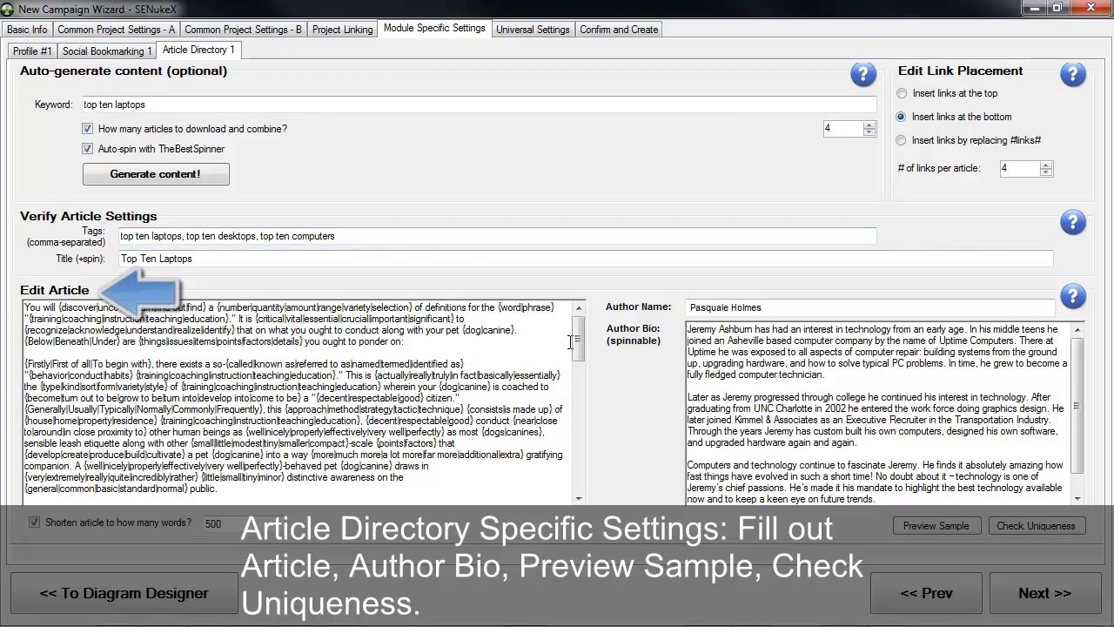
pyautogui.moveTo(572, 342); pyautogui.dragTo(570, 287)
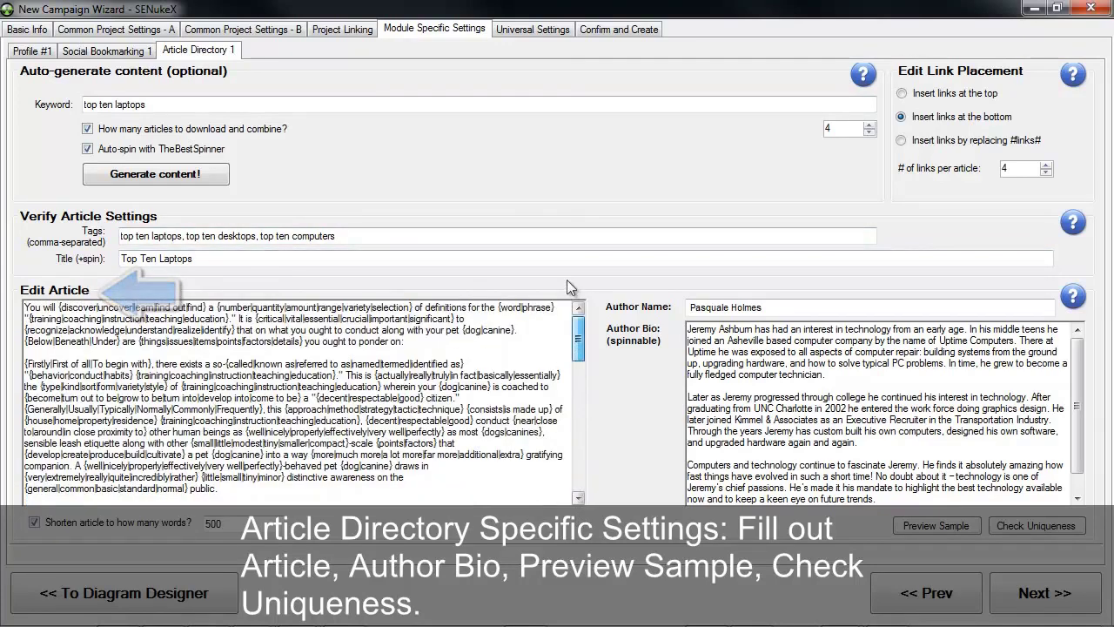
pyautogui.click(939, 532)
pyautogui.click(682, 607)
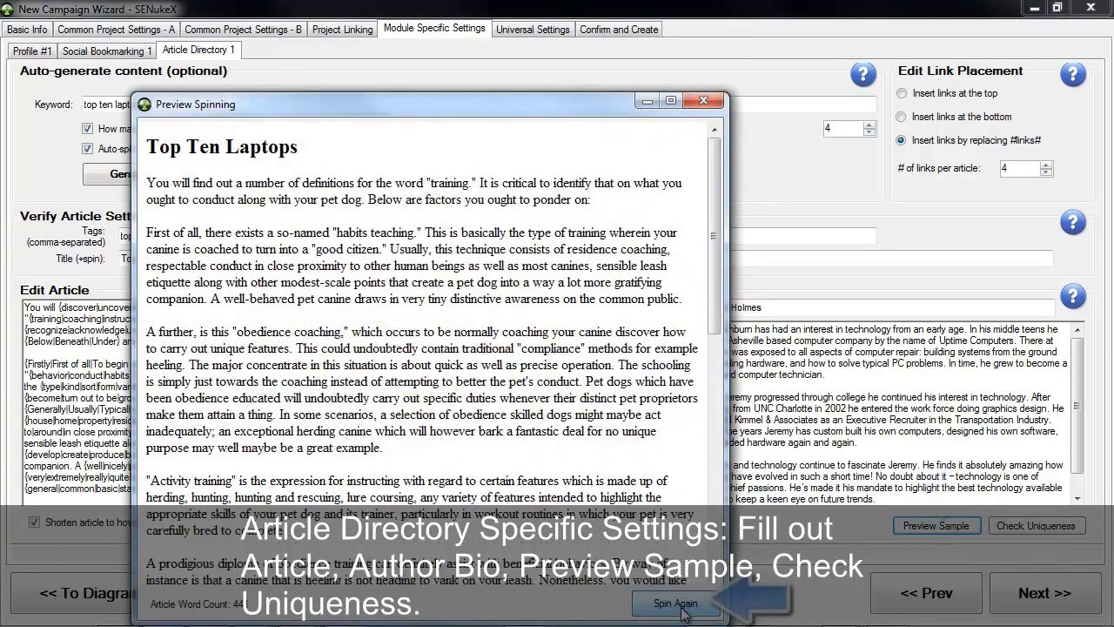
pyautogui.click(679, 604)
pyautogui.click(678, 605)
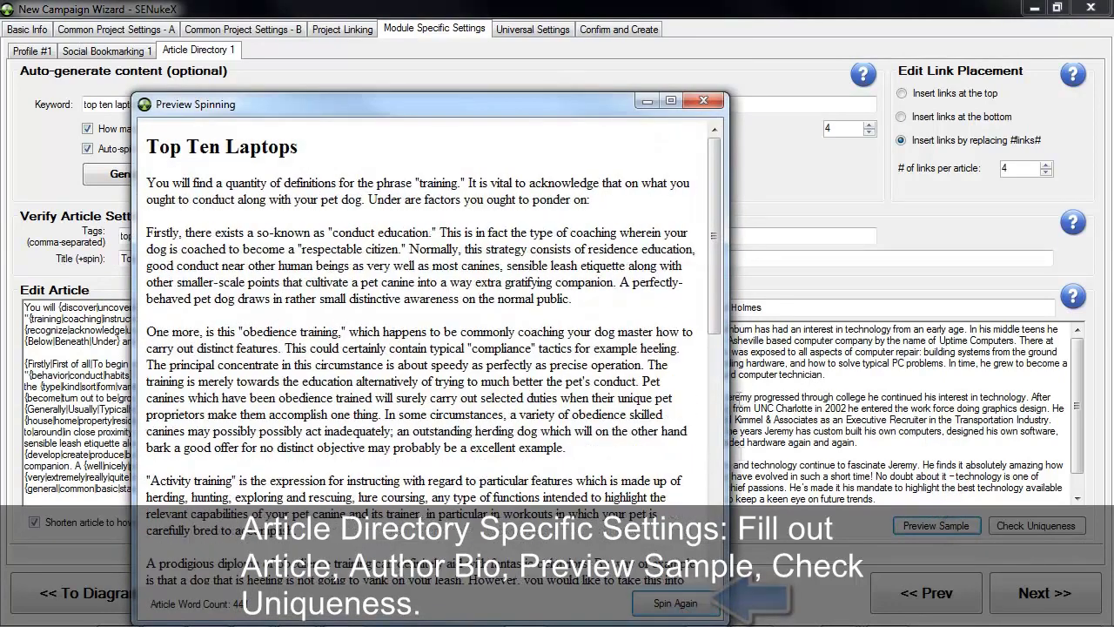
pyautogui.click(703, 101)
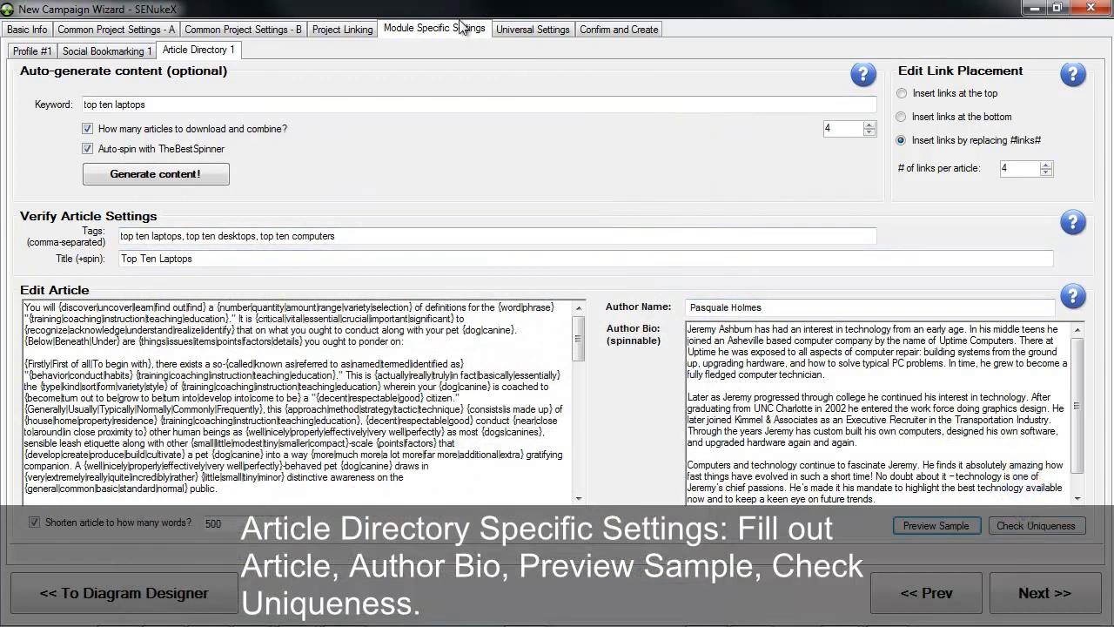
# Review the Profile #1 settings, then check the Decaptcher account balance in the universal settings.
pyautogui.click(26, 53)
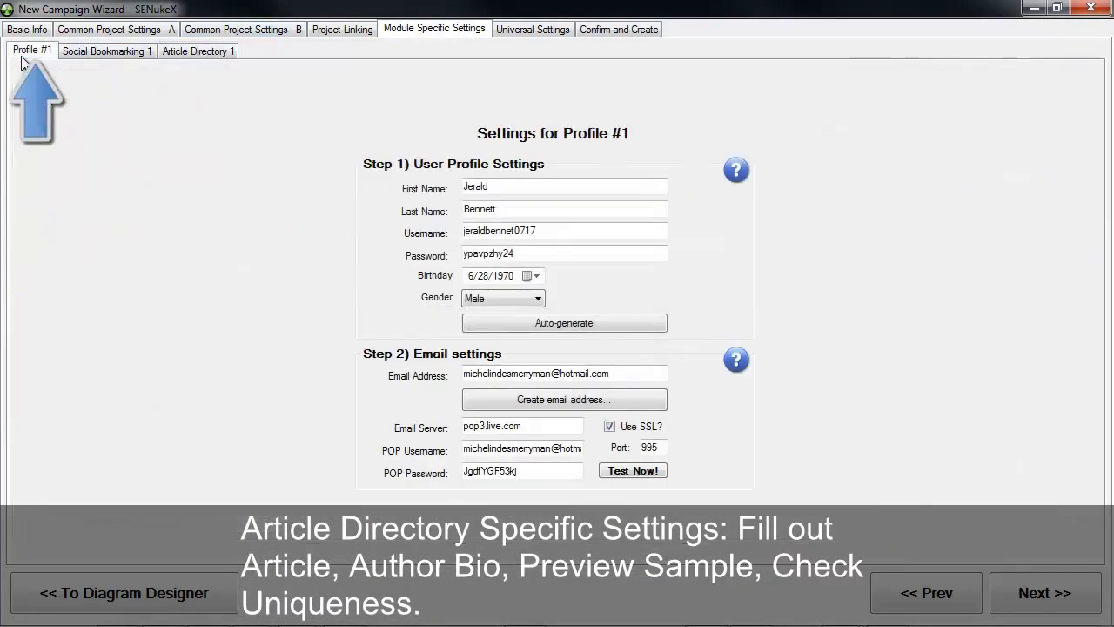
pyautogui.click(548, 31)
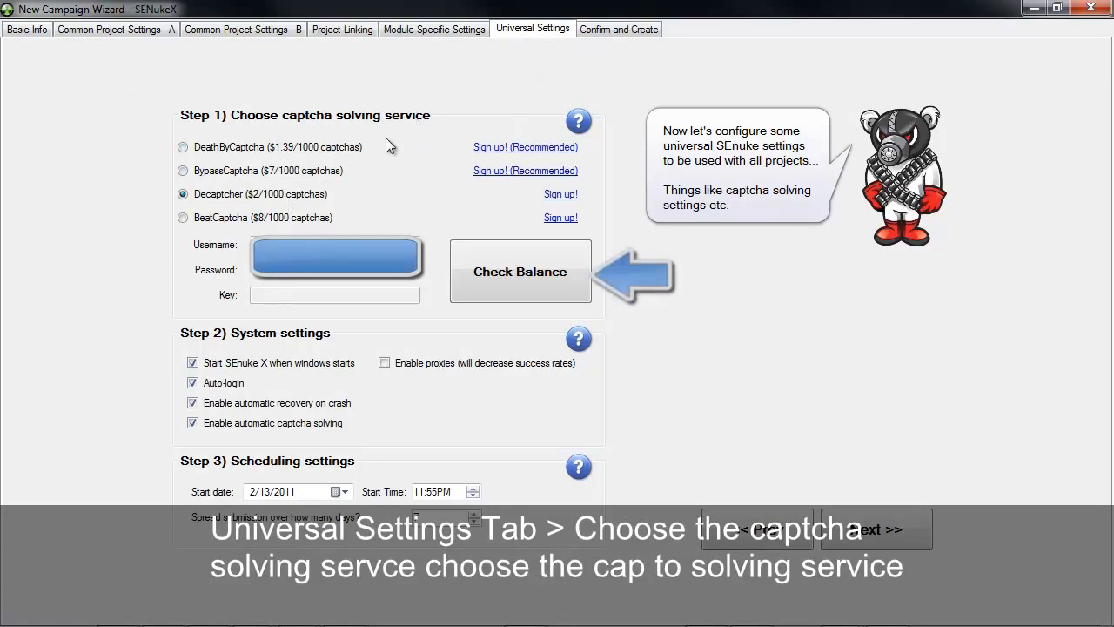
pyautogui.click(536, 268)
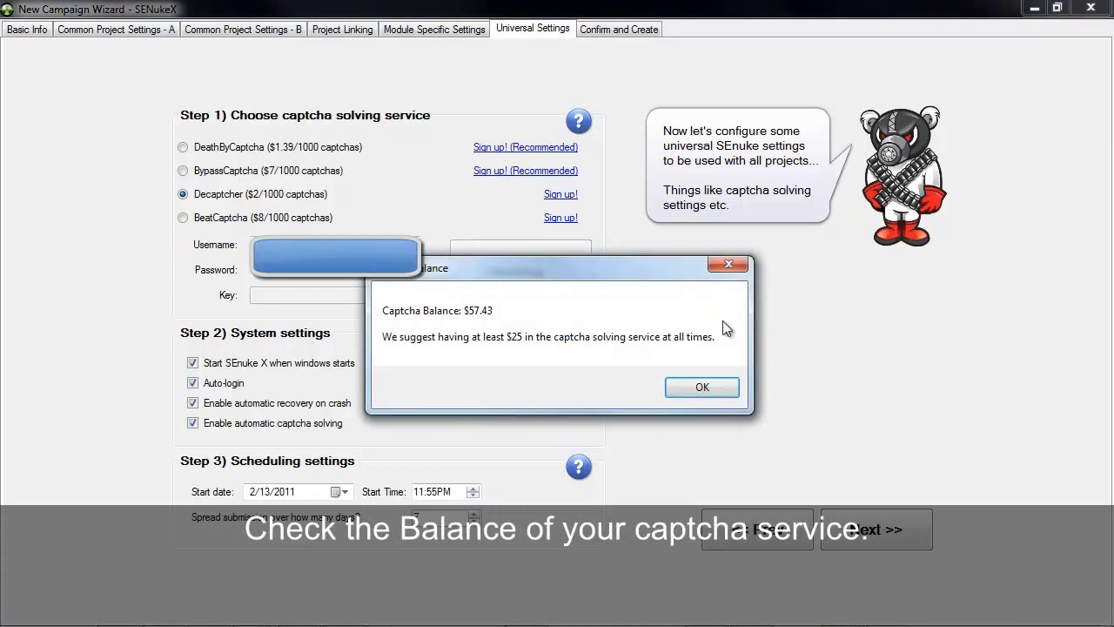
pyautogui.click(706, 385)
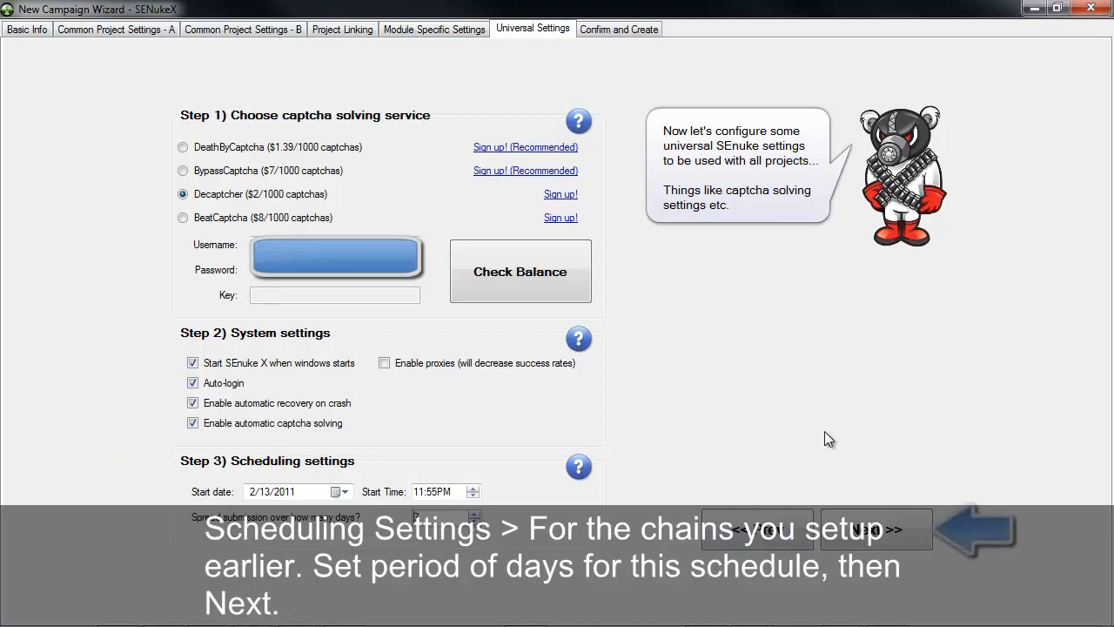
# Accept the universal settings and finish the wizard to create and export the campaign's projects.
pyautogui.click(904, 537)
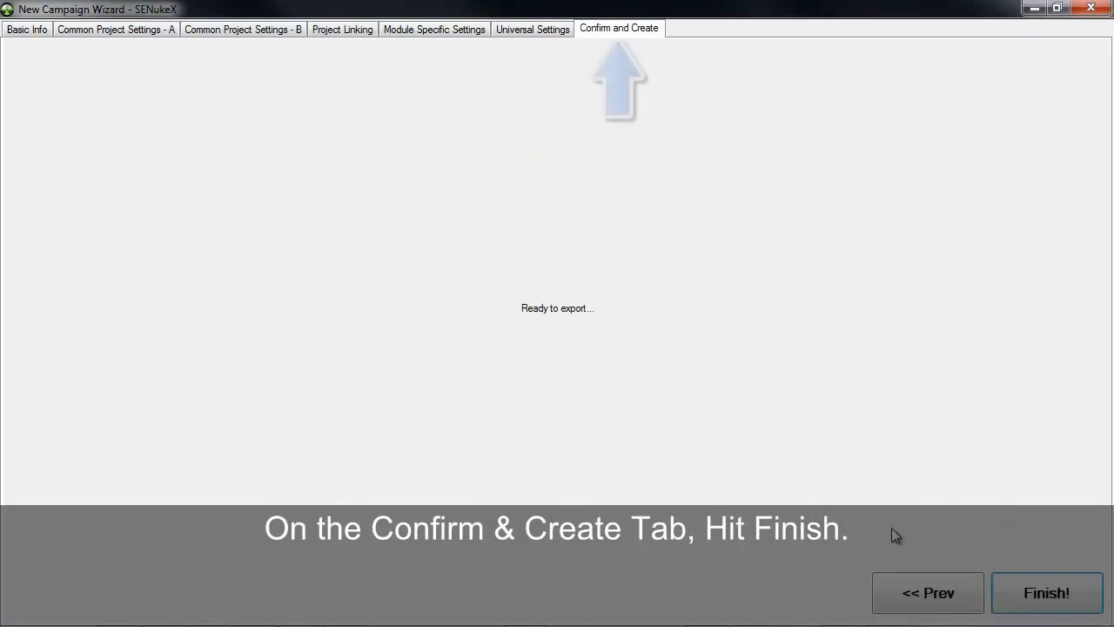
pyautogui.click(1048, 592)
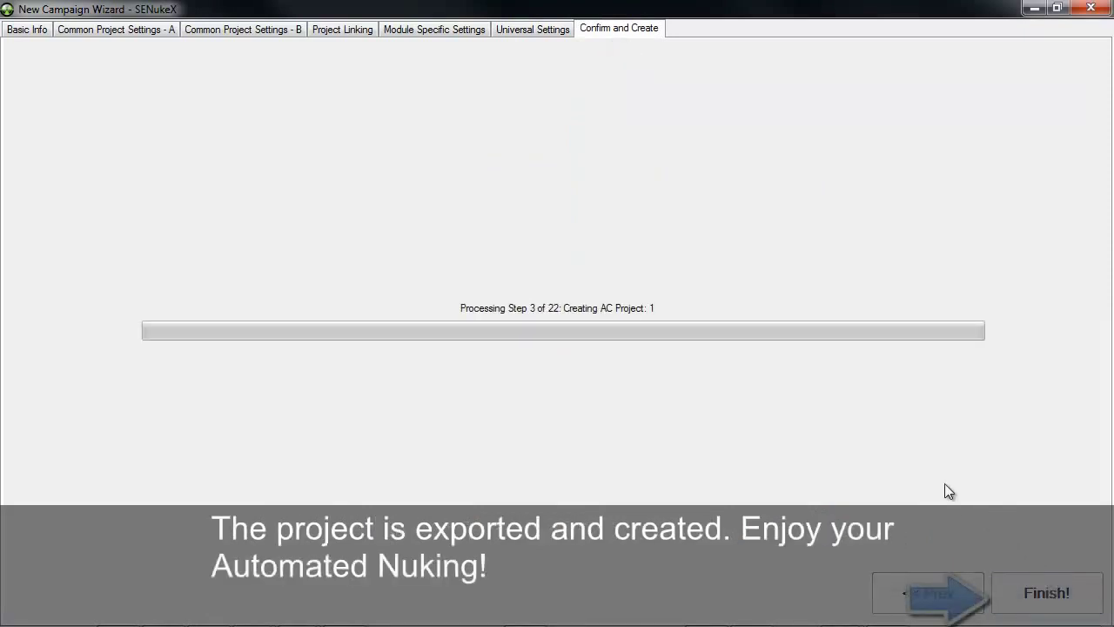